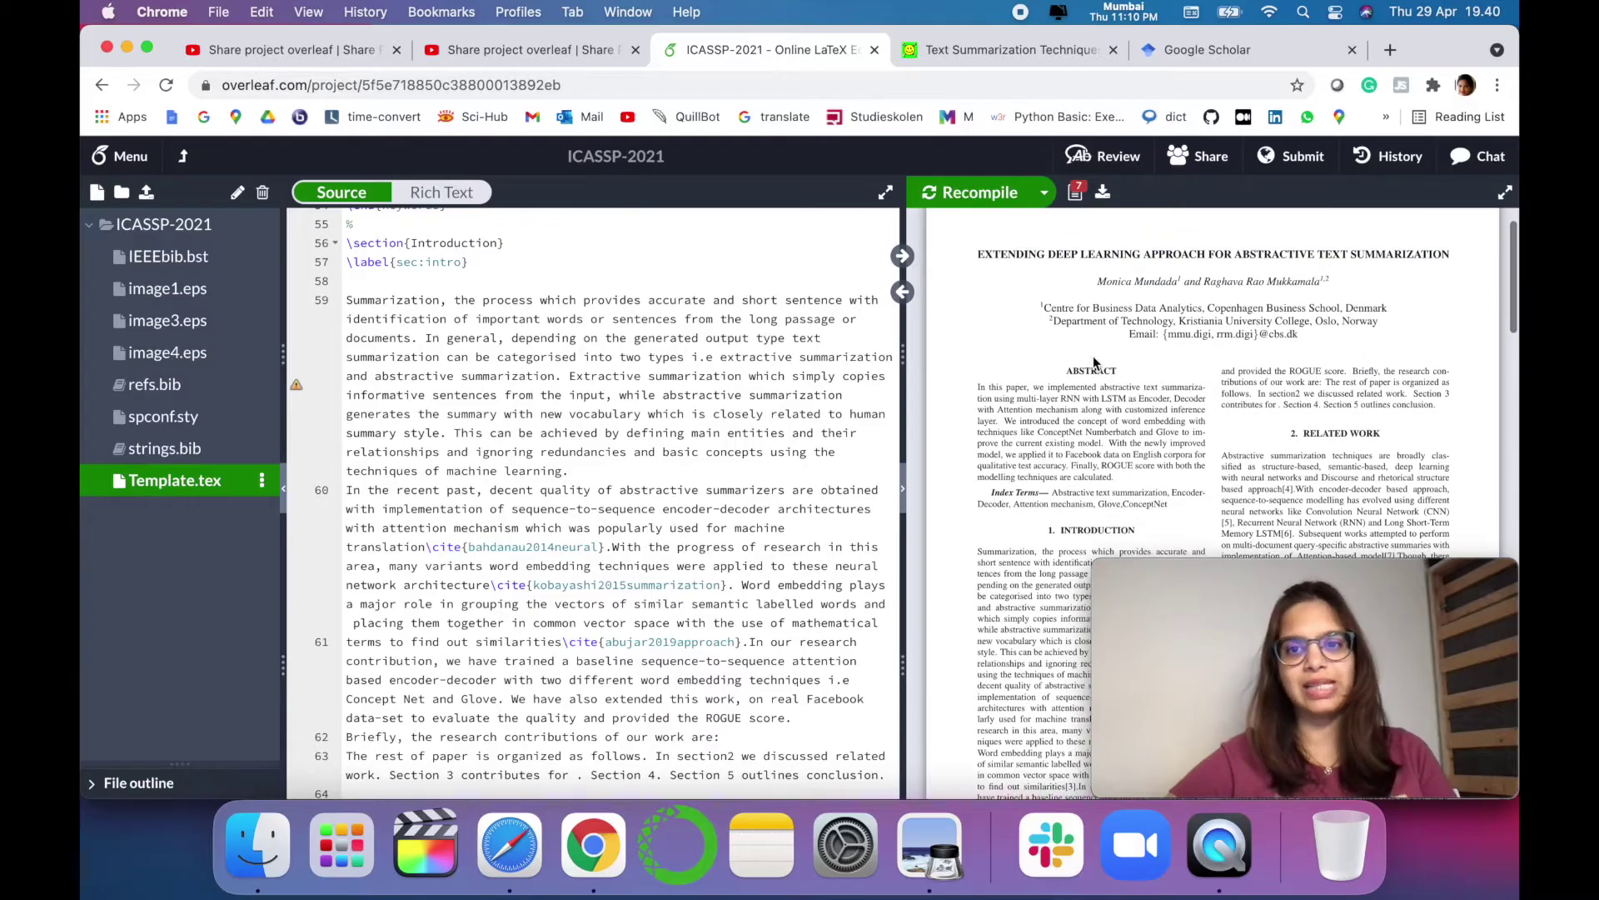
Scroll the PDF preview past pages 1 and 2 to the References section, then open refs.bib.
{"action": "scroll", "coordinate": [1093, 357], "scroll_direction": "up", "scroll_amount": 2}
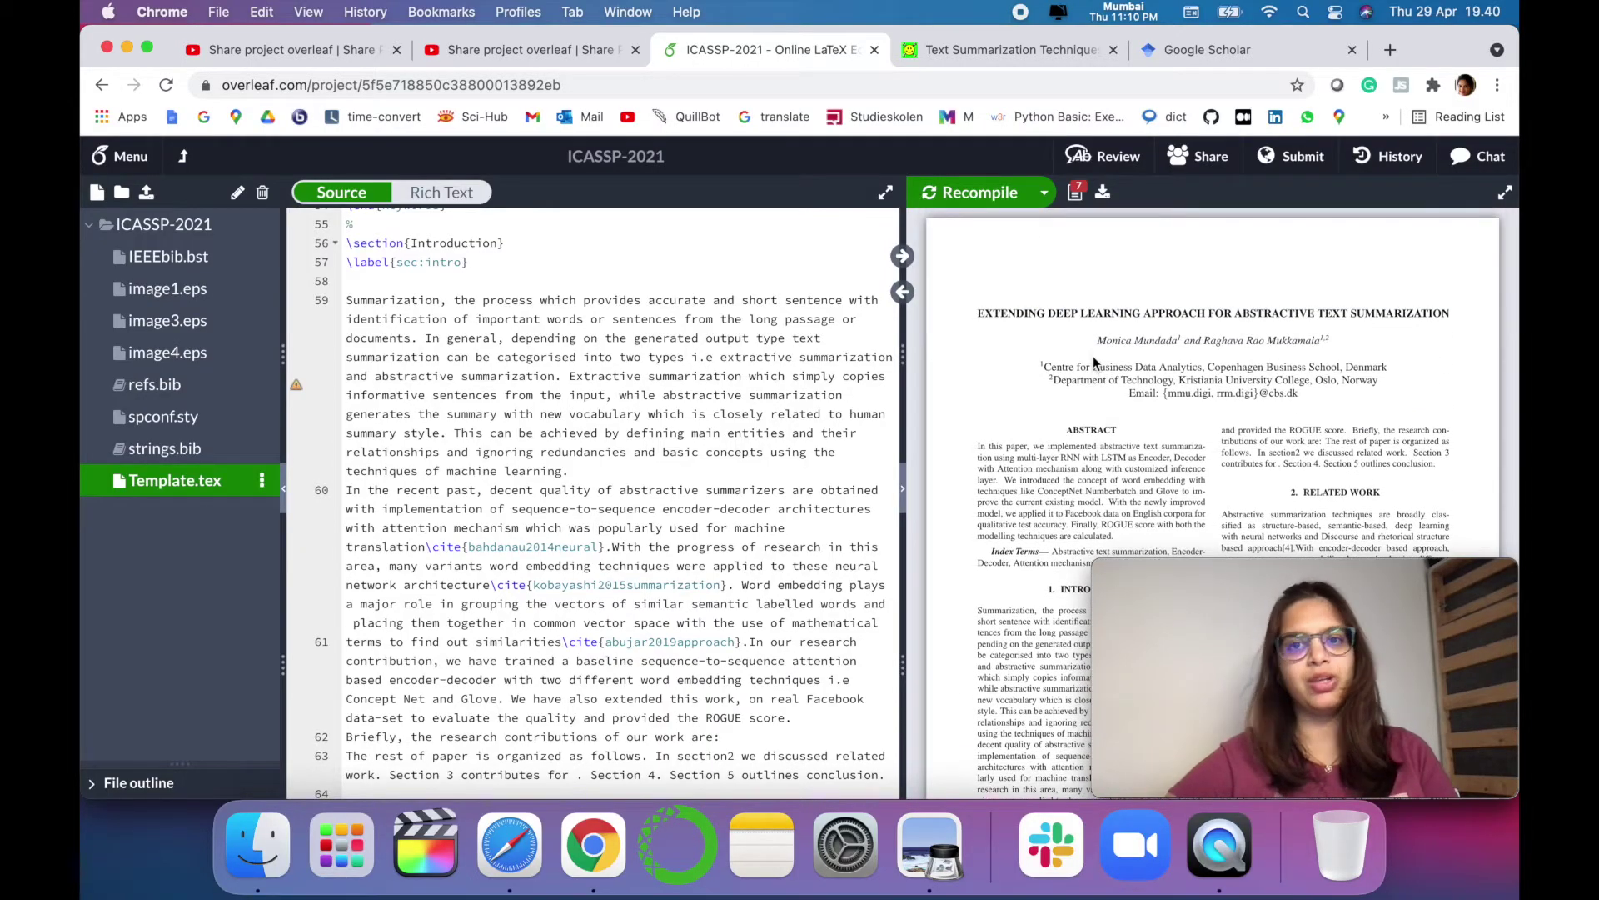
{"action": "scroll", "coordinate": [1093, 357], "scroll_direction": "down", "scroll_amount": 5}
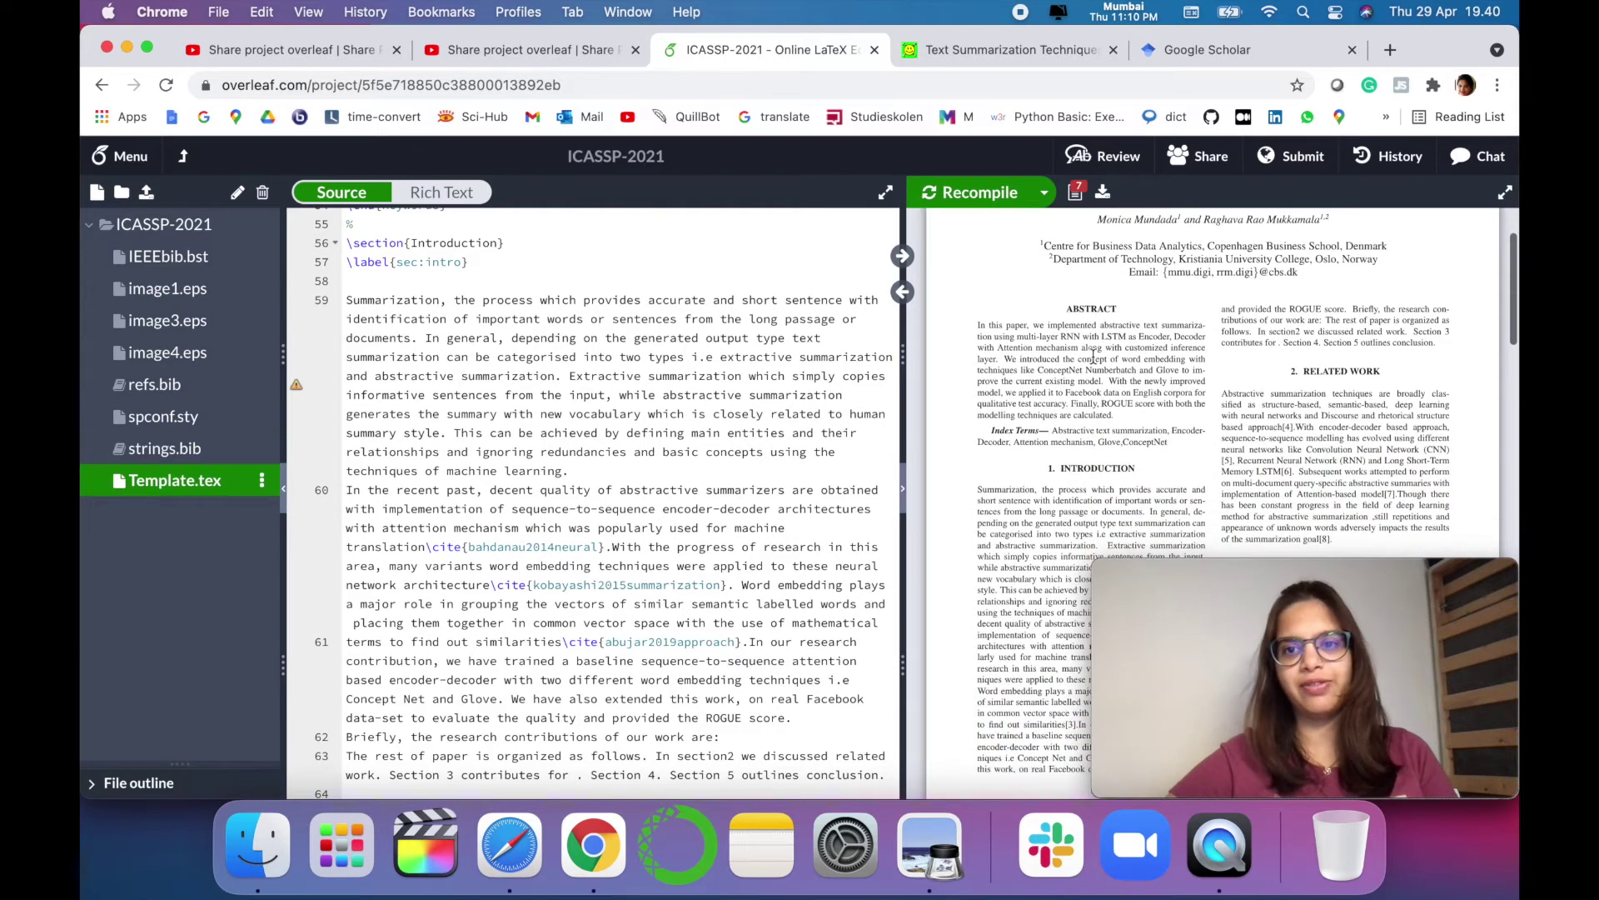
{"action": "scroll", "coordinate": [1093, 357], "scroll_direction": "down", "scroll_amount": 6}
{"action": "scroll", "coordinate": [1093, 356], "scroll_direction": "down", "scroll_amount": 7}
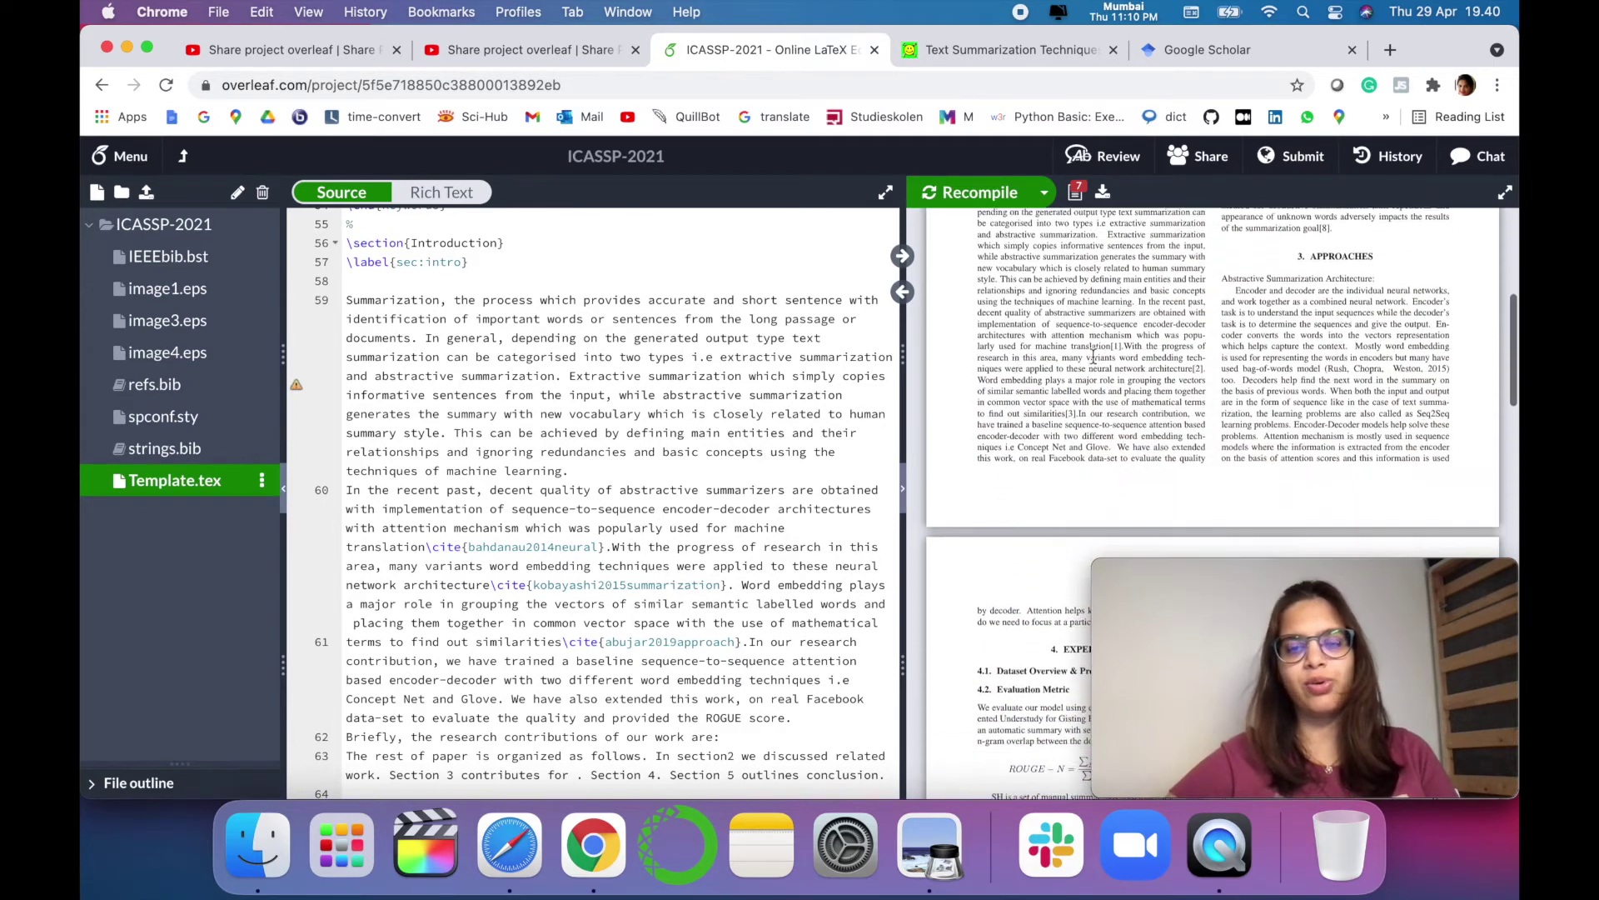
{"action": "scroll", "coordinate": [1093, 356], "scroll_direction": "down", "scroll_amount": 3}
{"action": "scroll", "coordinate": [1056, 472], "scroll_direction": "down", "scroll_amount": 6}
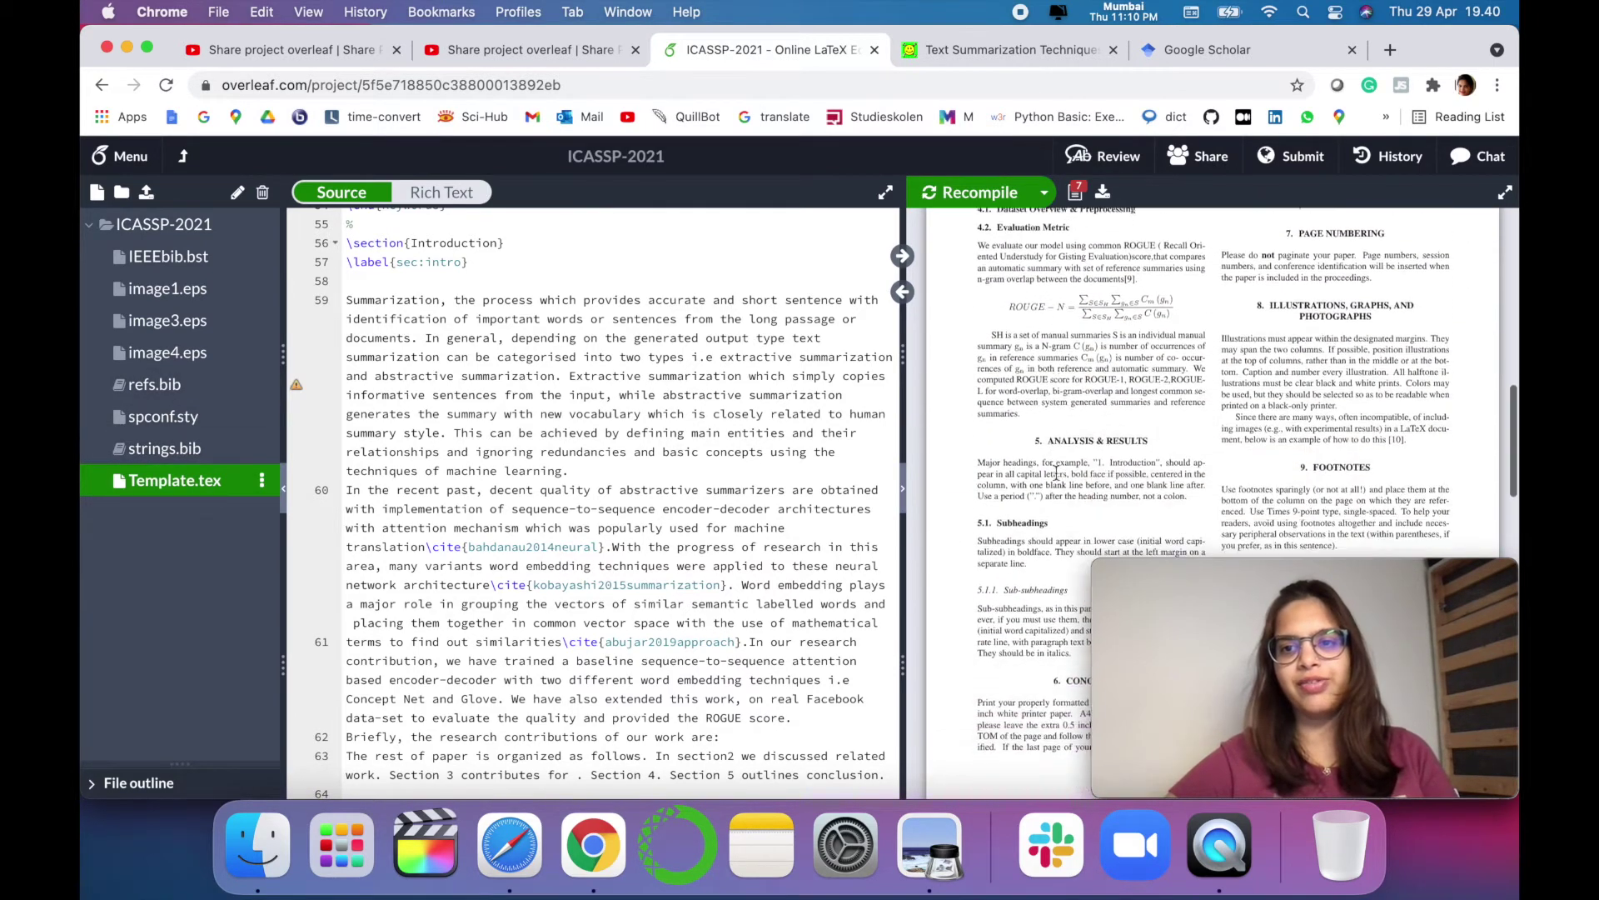
{"action": "scroll", "coordinate": [1056, 472], "scroll_direction": "down", "scroll_amount": 15}
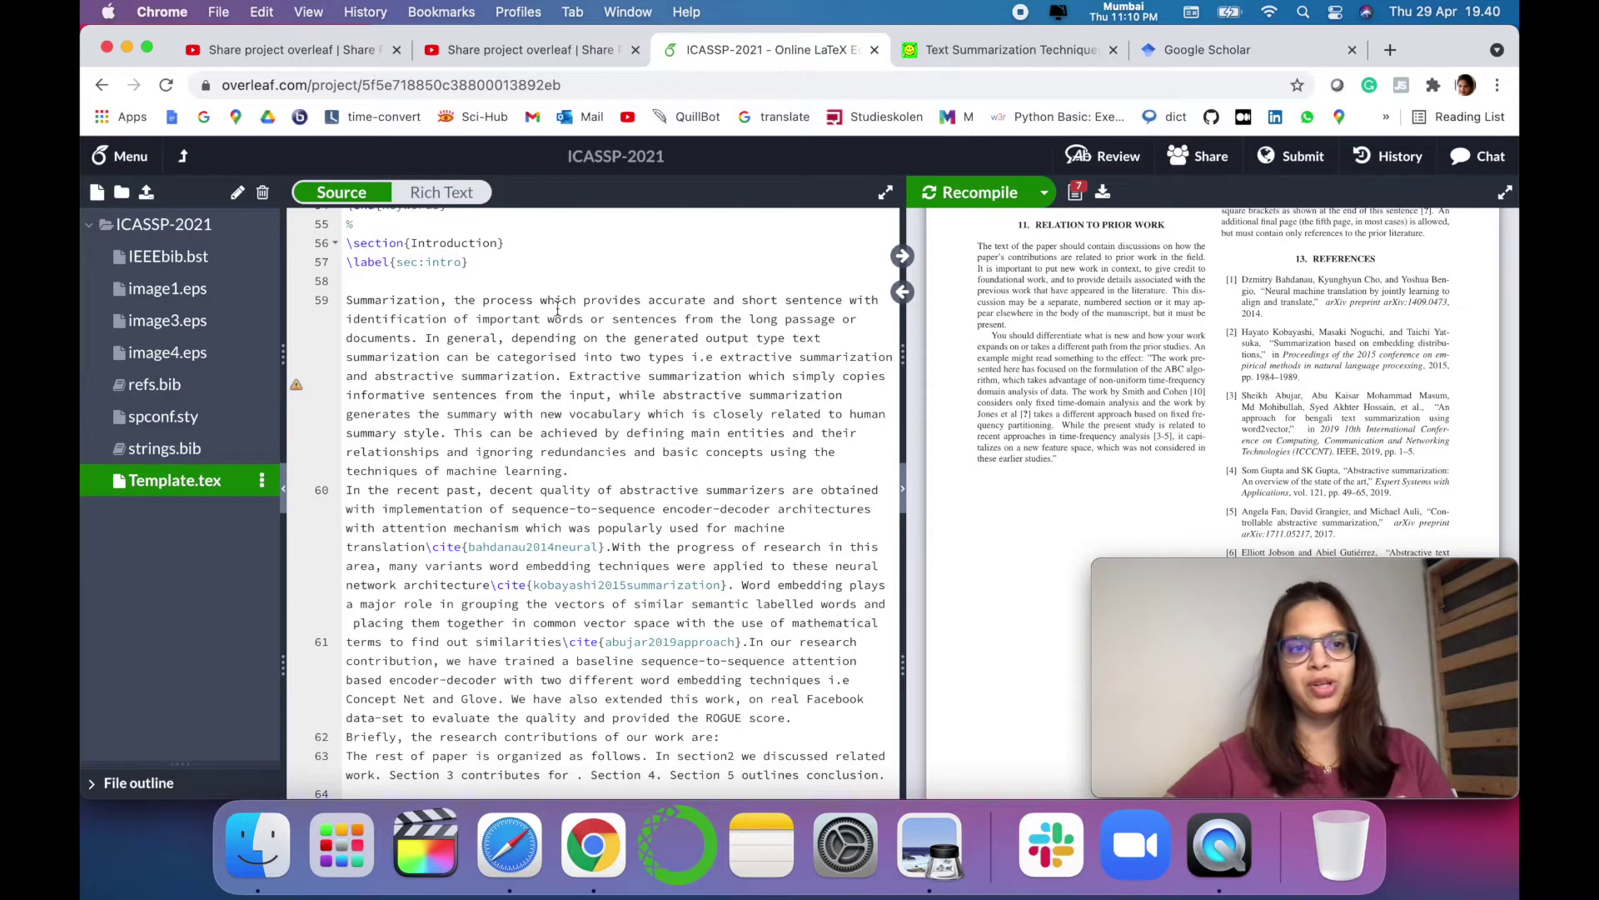
{"action": "left_click", "coordinate": [178, 392]}
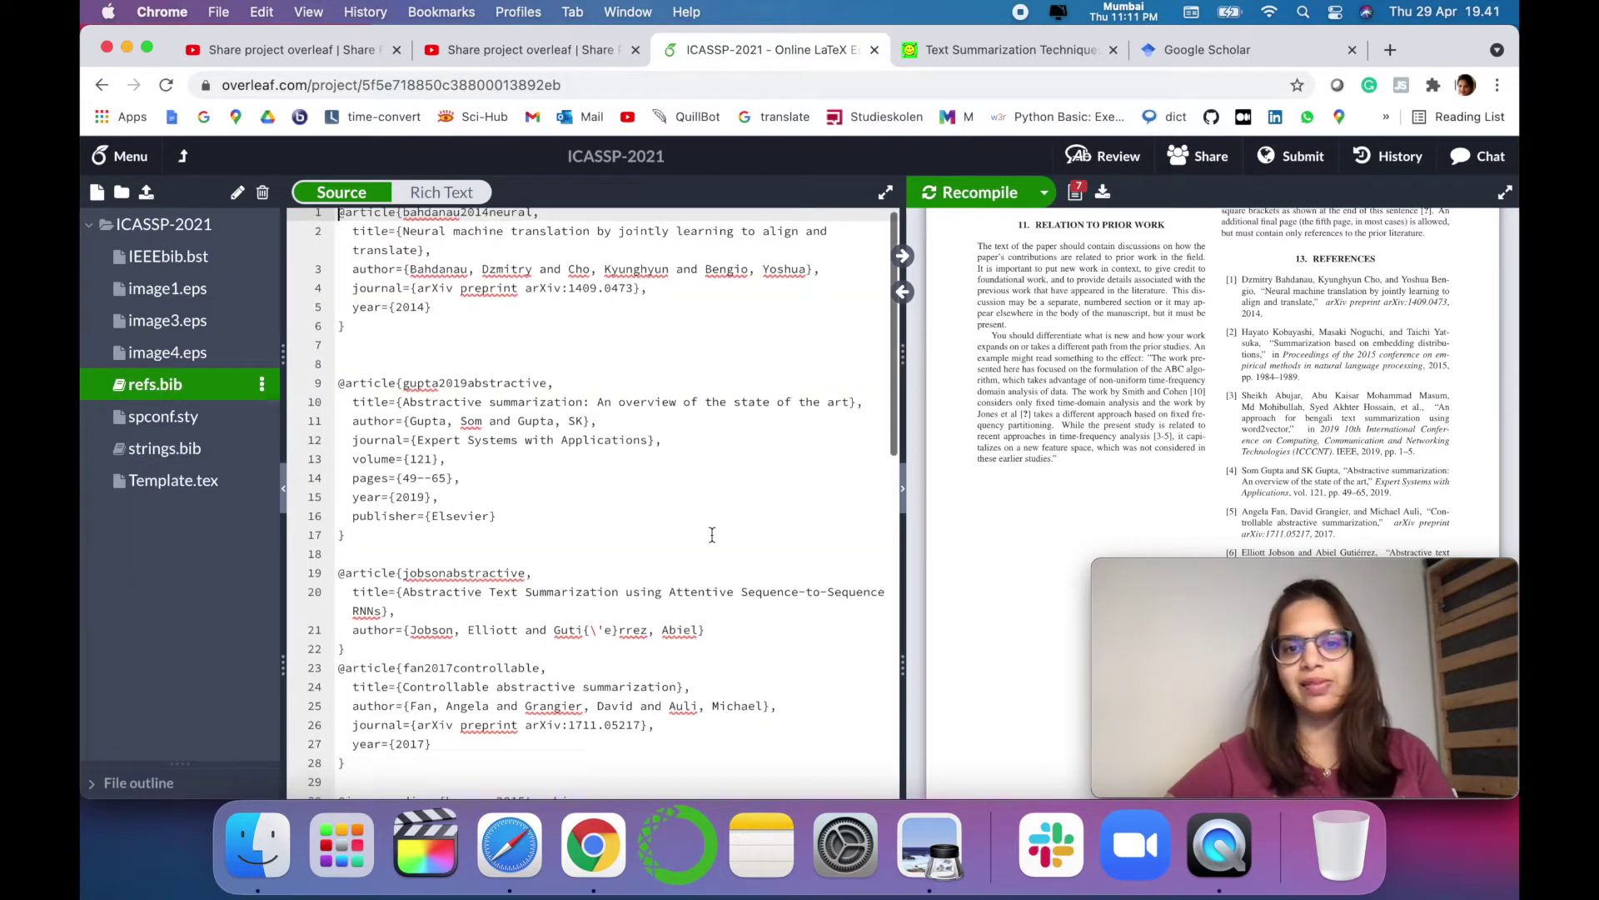
Scroll through the existing BibTeX article entries in refs.bib.
{"action": "scroll", "coordinate": [712, 535], "scroll_direction": "down", "scroll_amount": 8}
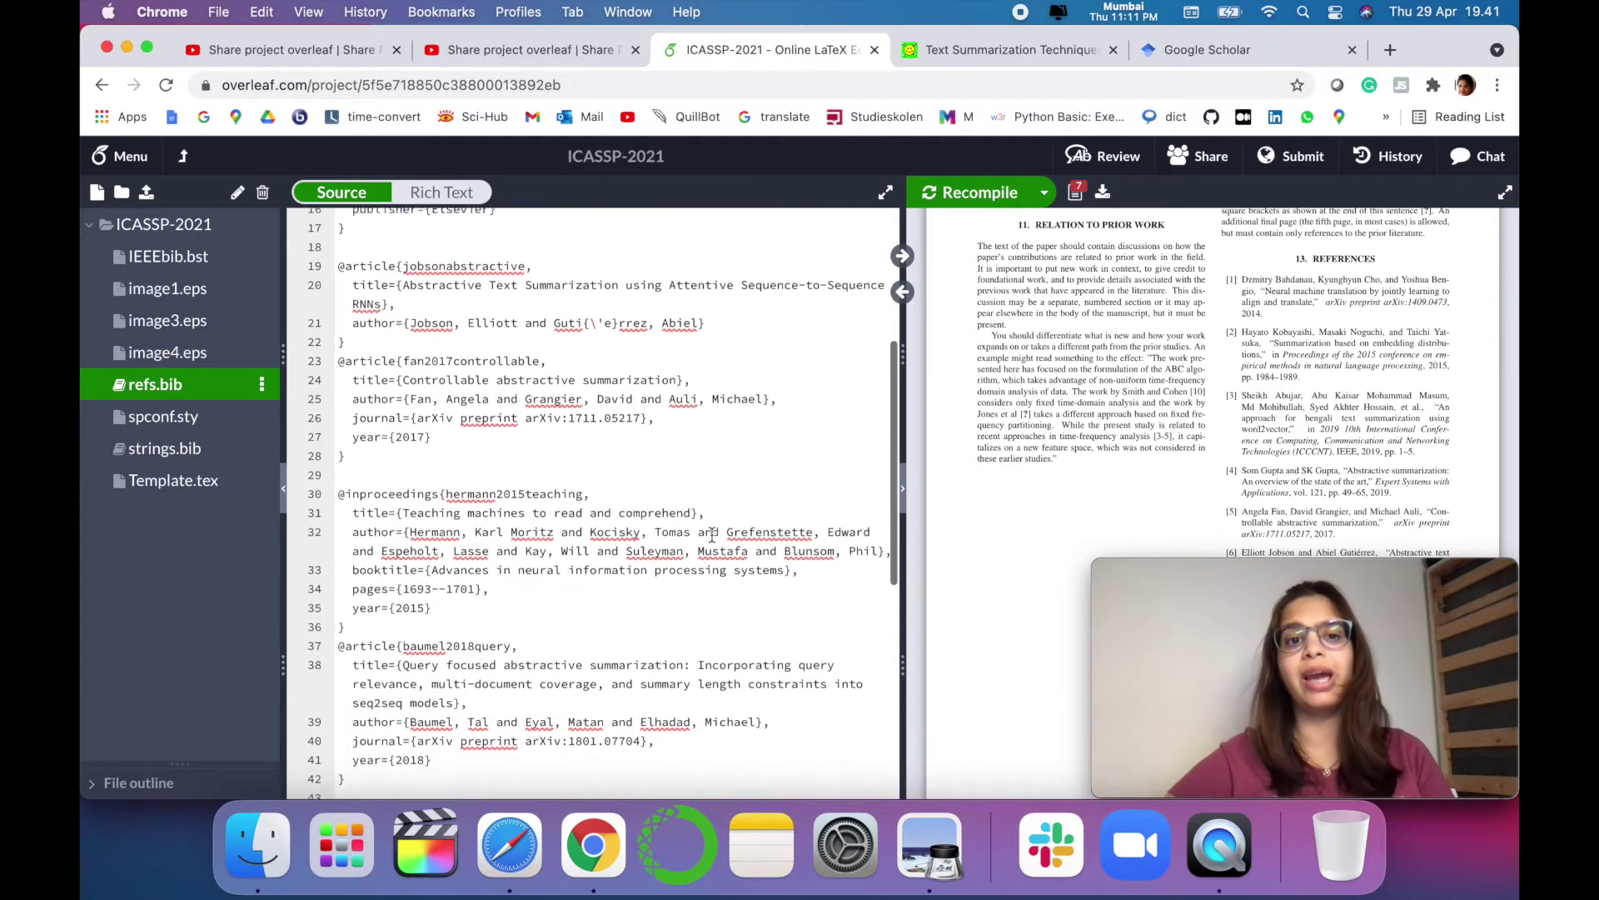
{"action": "scroll", "coordinate": [712, 535], "scroll_direction": "down", "scroll_amount": 1}
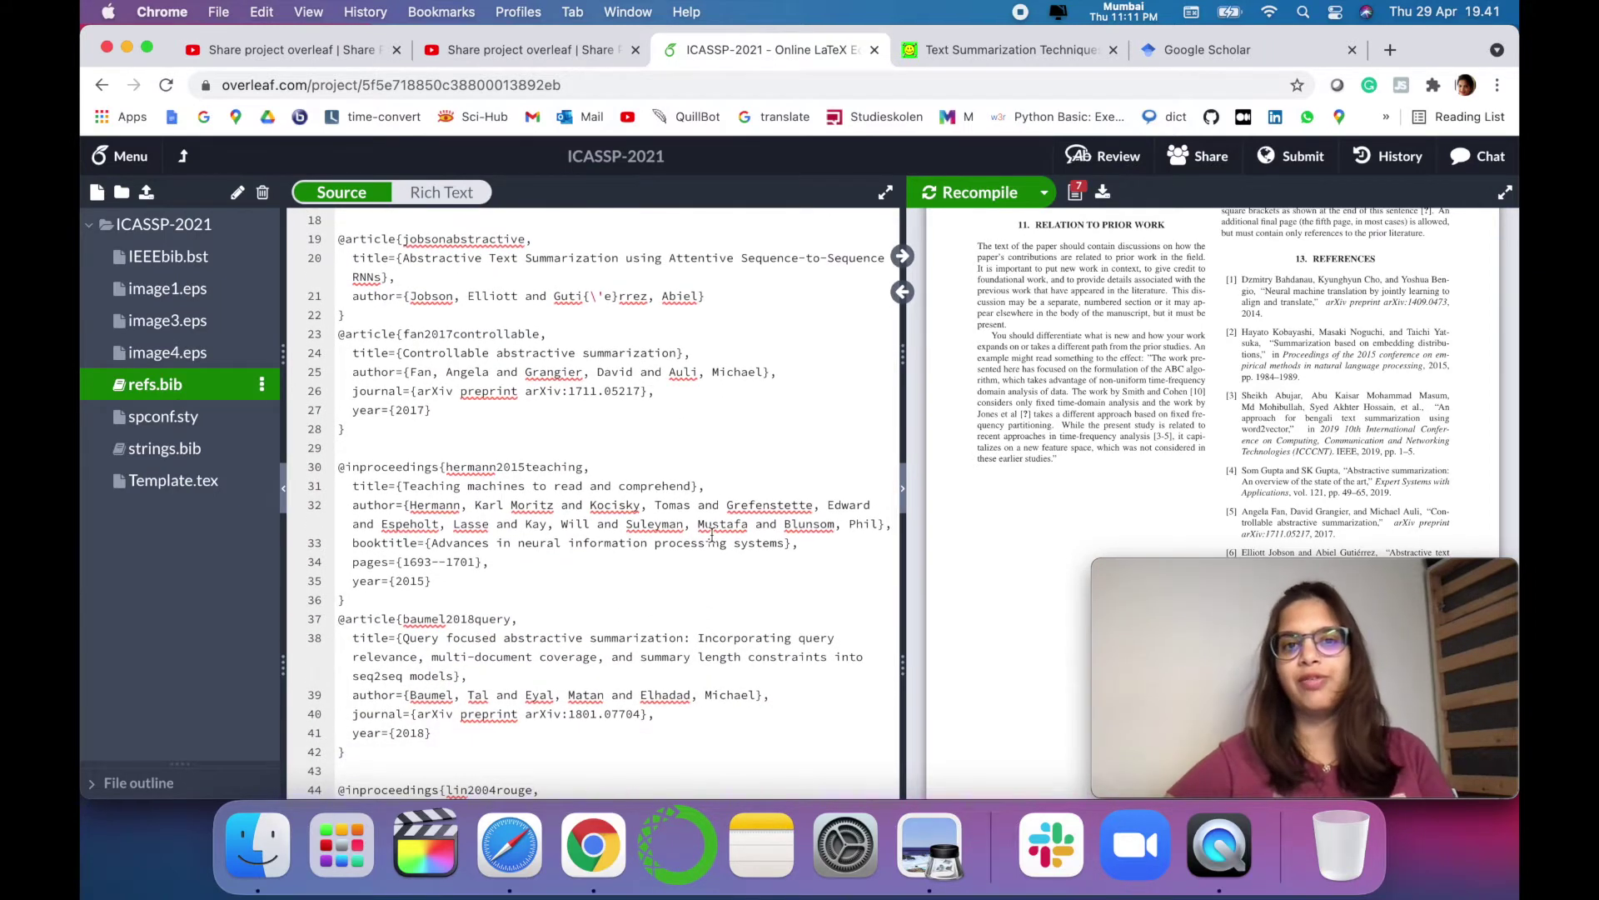
{"action": "scroll", "coordinate": [713, 535], "scroll_direction": "up", "scroll_amount": 3}
{"action": "scroll", "coordinate": [712, 535], "scroll_direction": "up", "scroll_amount": 10}
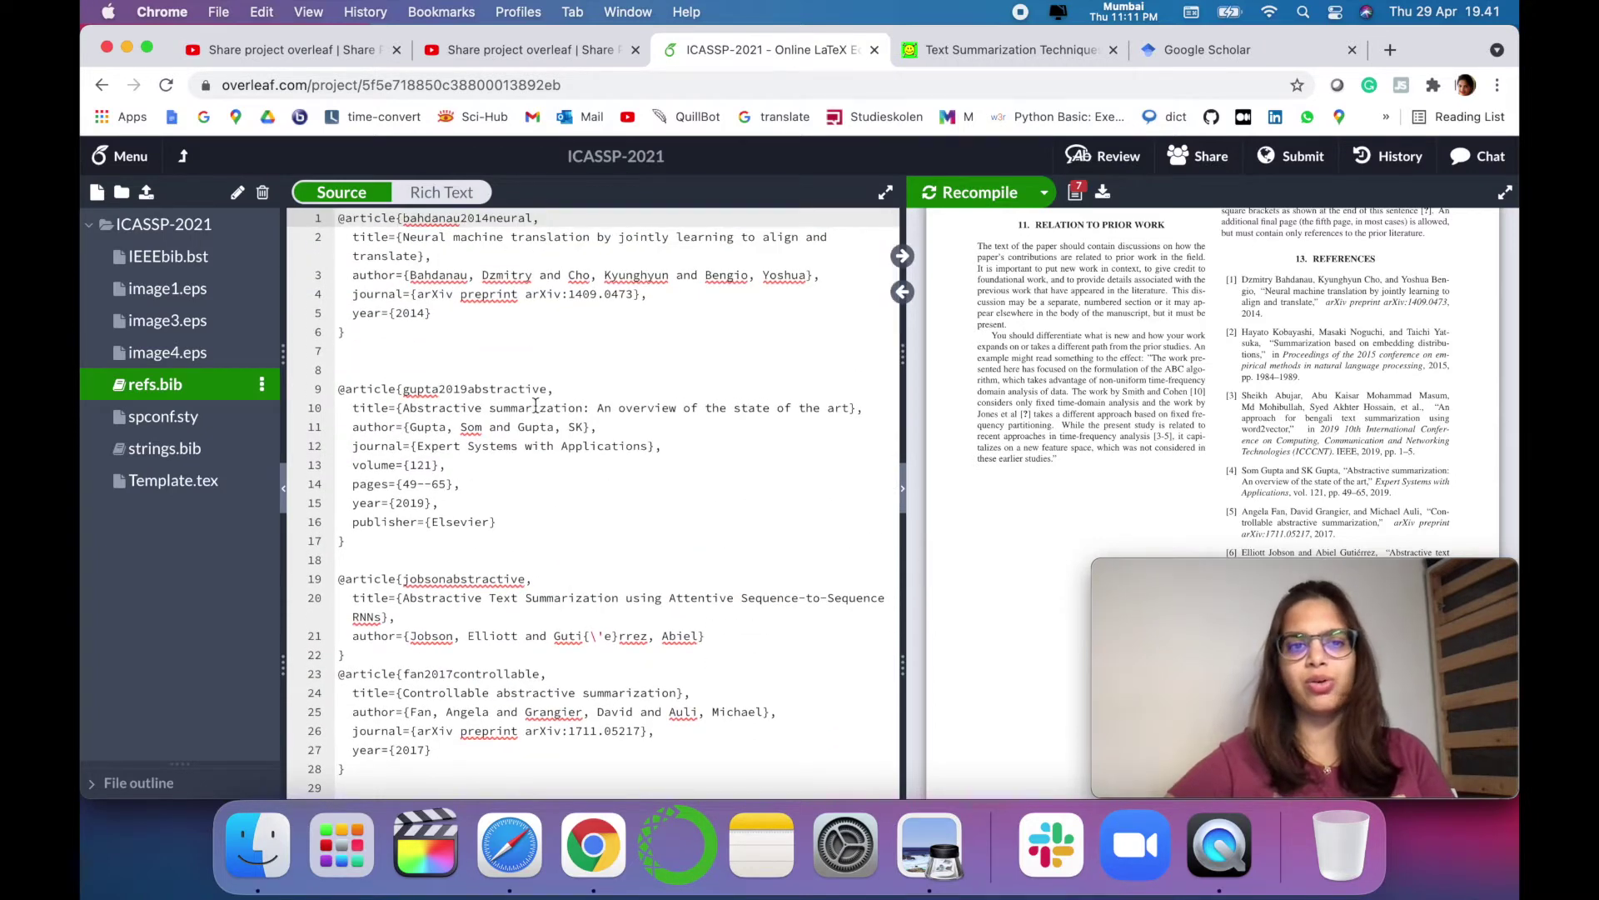
{"action": "scroll", "coordinate": [545, 404], "scroll_direction": "down", "scroll_amount": 10}
{"action": "scroll", "coordinate": [544, 404], "scroll_direction": "down", "scroll_amount": 5}
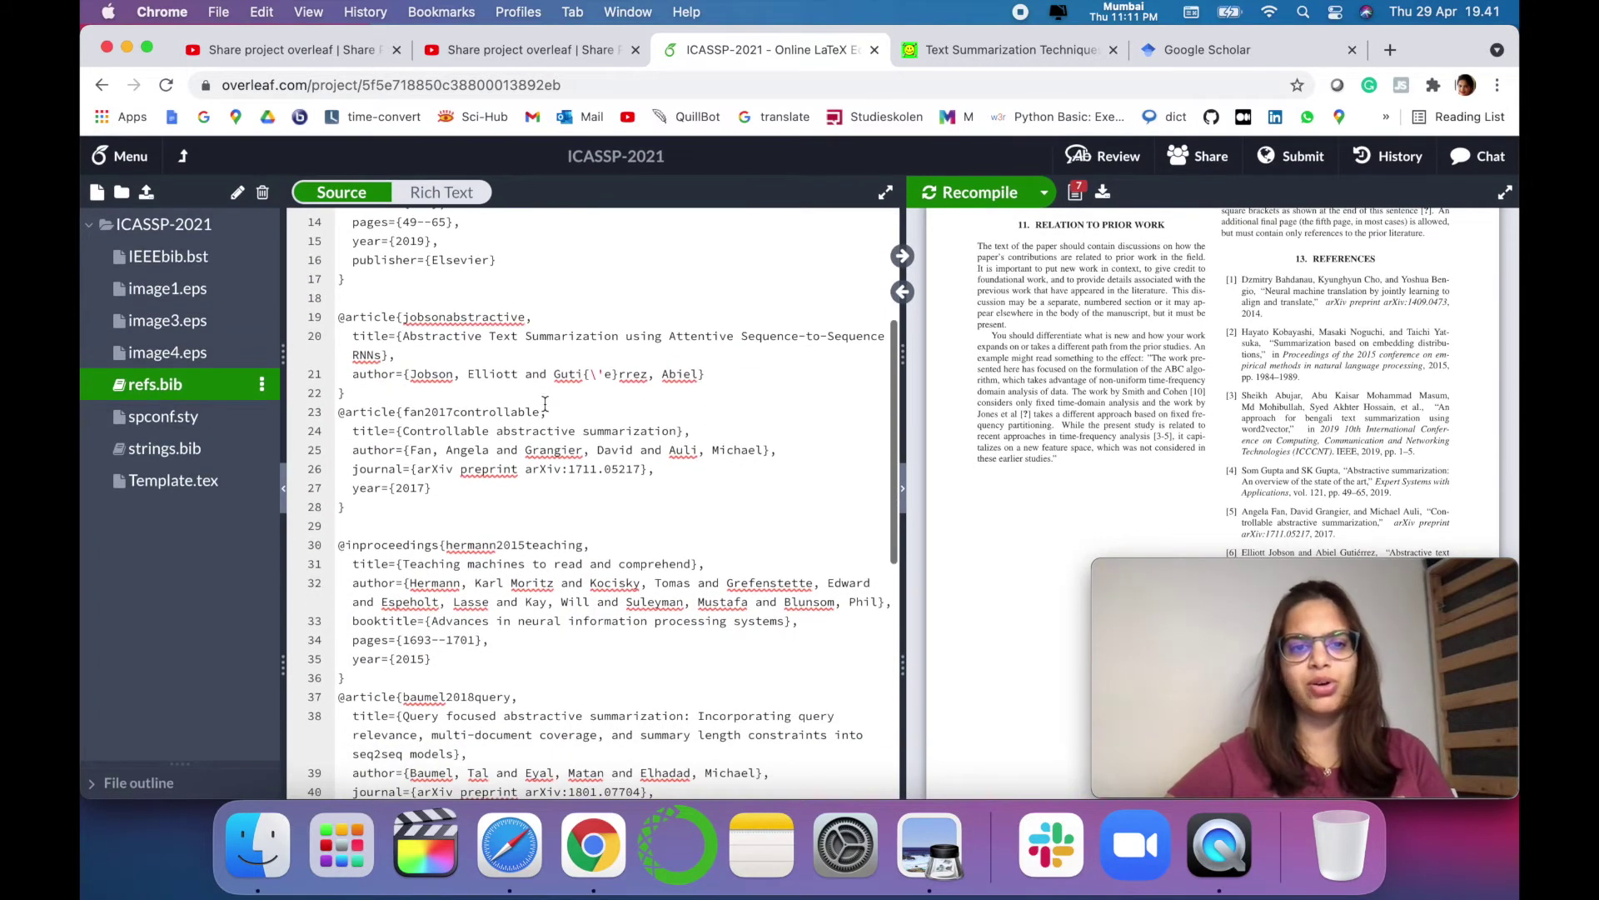
{"action": "scroll", "coordinate": [545, 404], "scroll_direction": "down", "scroll_amount": 2}
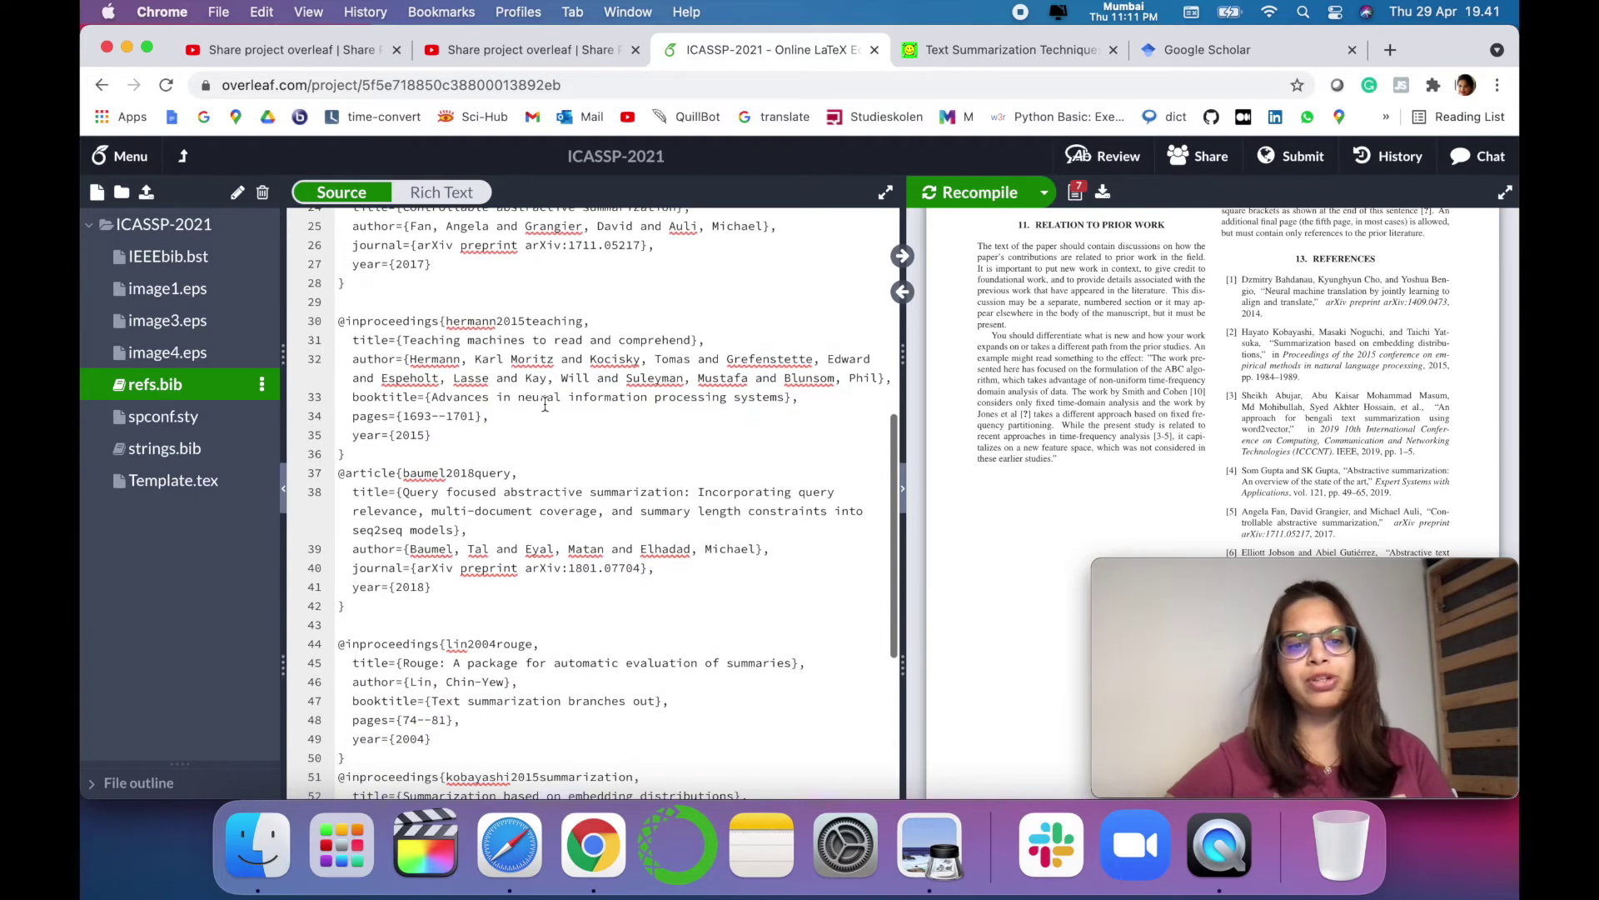
Select the title 'Text Summarization Techniques: A Brief Survey' in the arXiv paper.
{"action": "key", "text": "ctrl+Tab"}
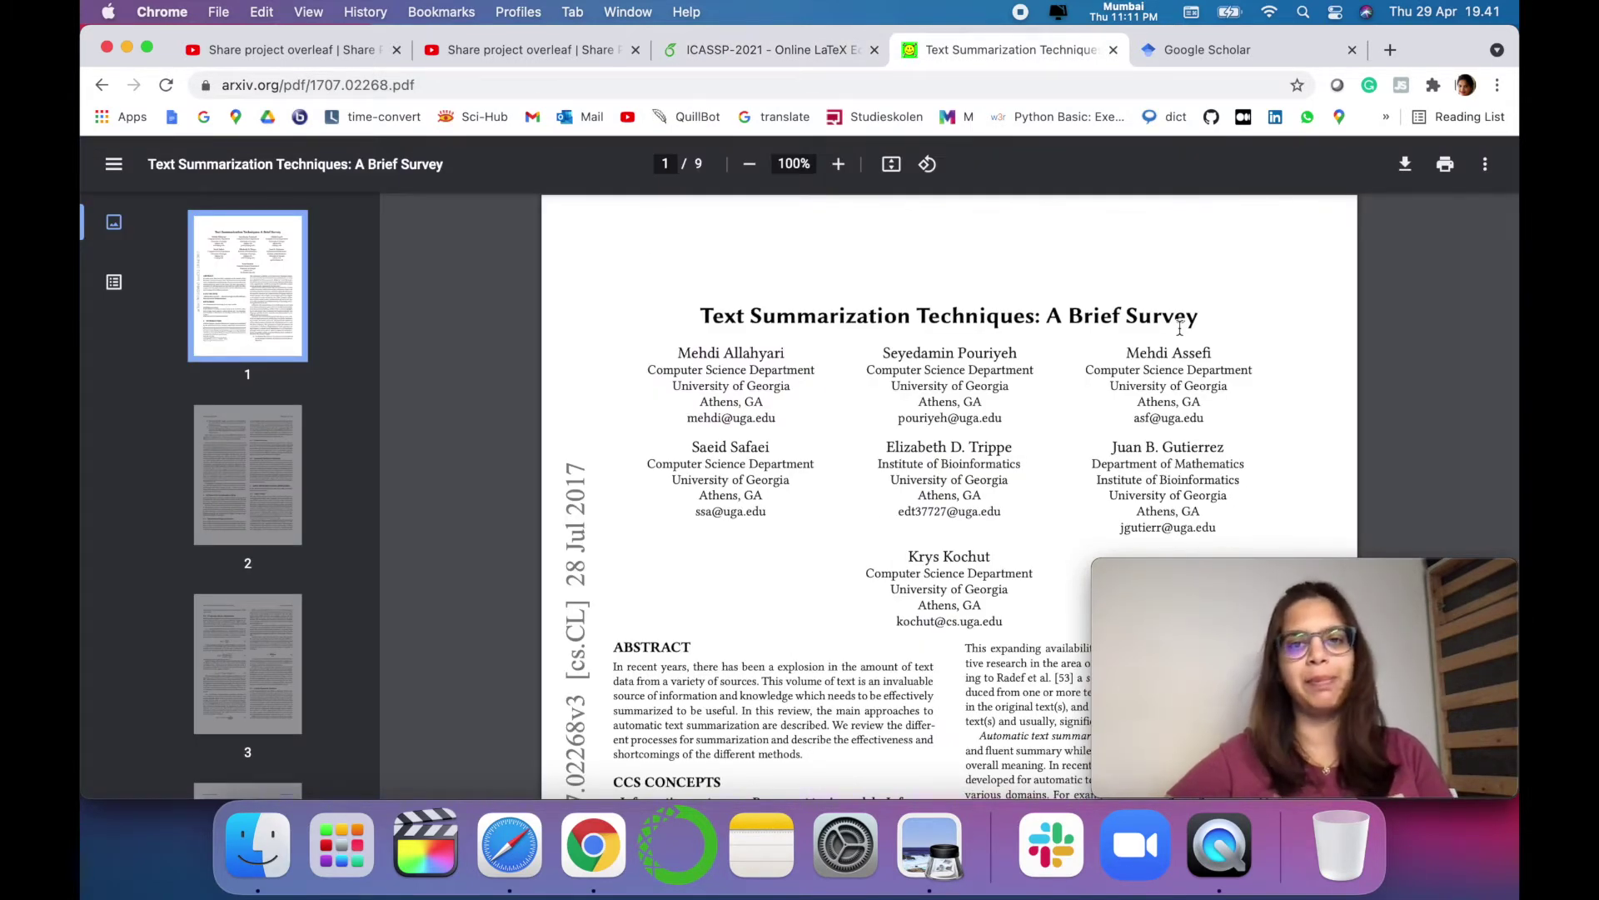
{"action": "left_click_drag", "start_coordinate": [705, 317], "coordinate": [1208, 313]}
{"action": "key", "text": "super+c"}
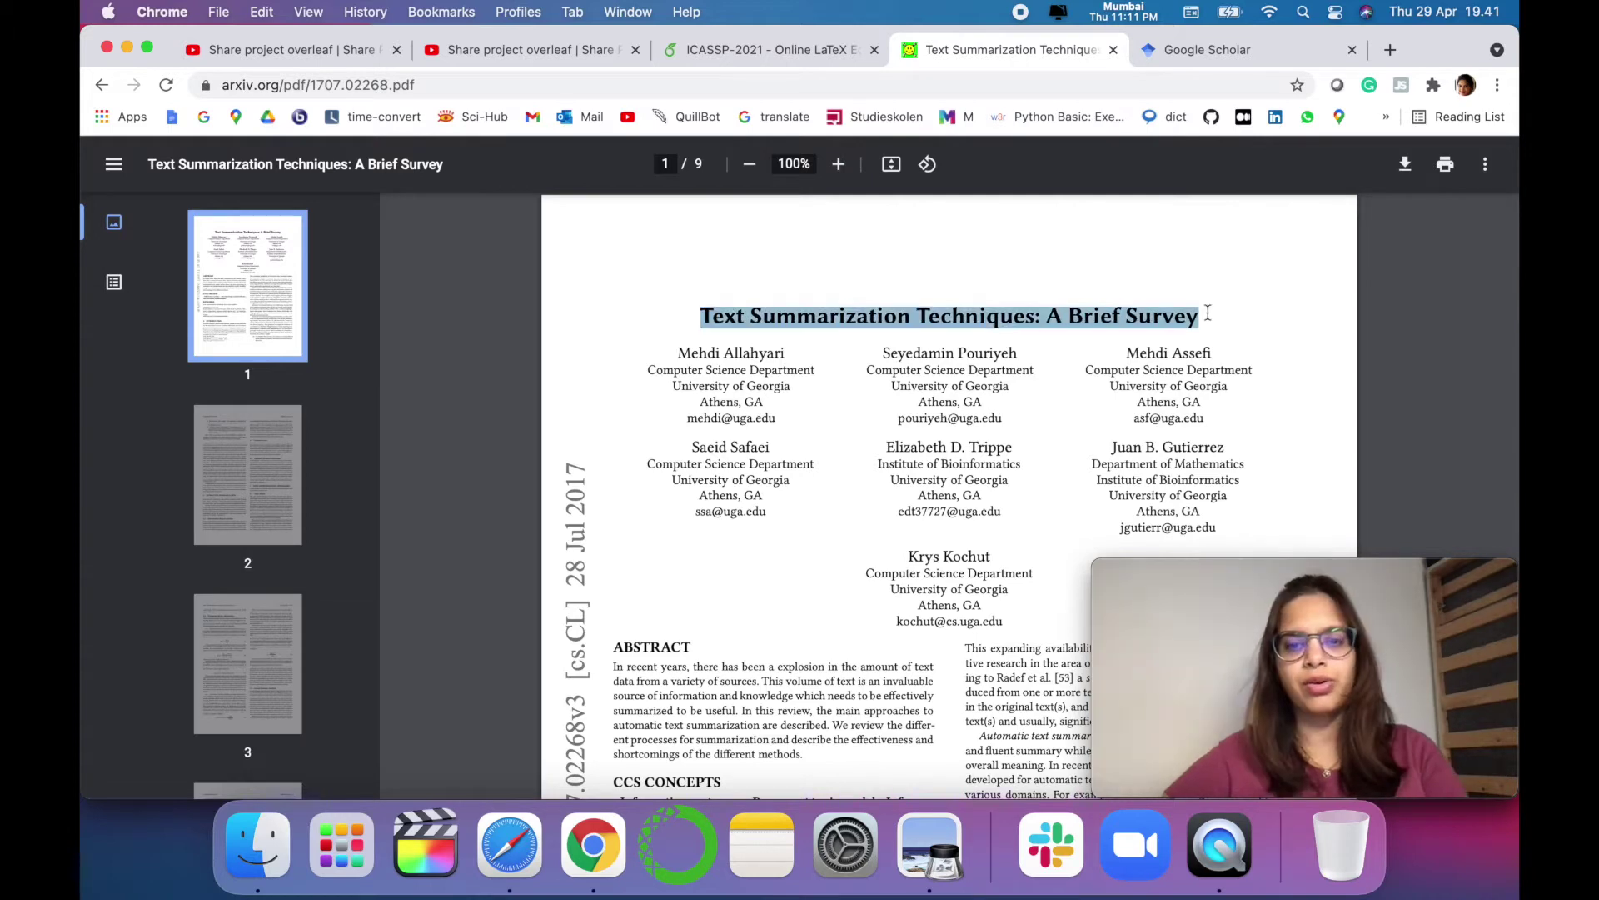
{"action": "left_click", "coordinate": [1221, 50]}
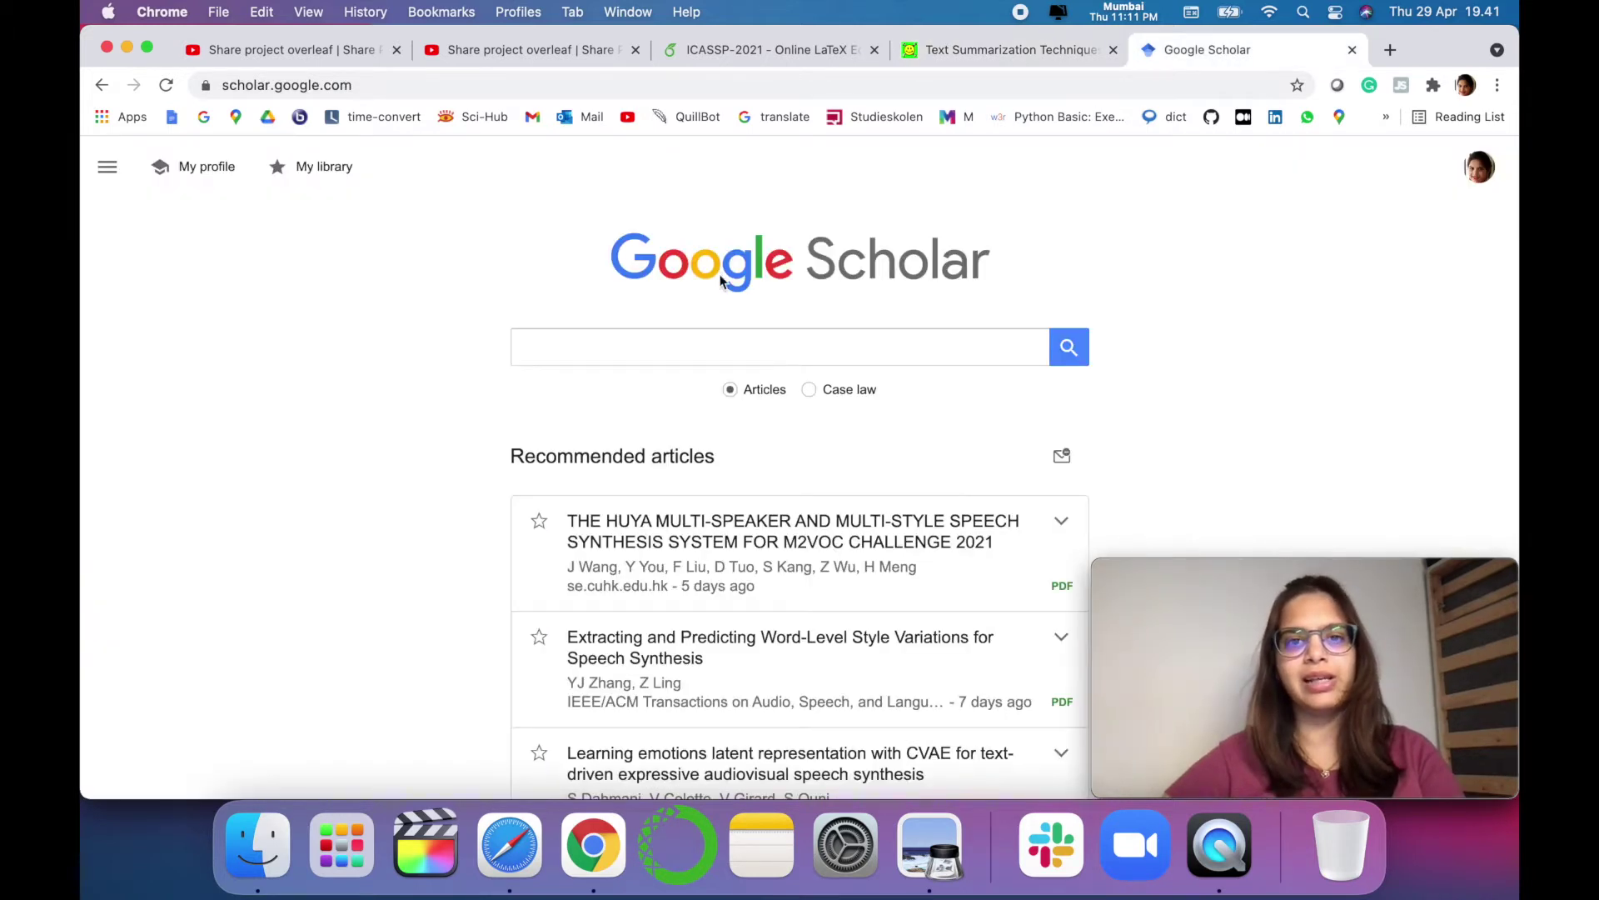
Search Google Scholar for the pasted survey title.
{"action": "left_click", "coordinate": [689, 339]}
{"action": "key", "text": "super+v"}
{"action": "left_click", "coordinate": [1069, 350]}
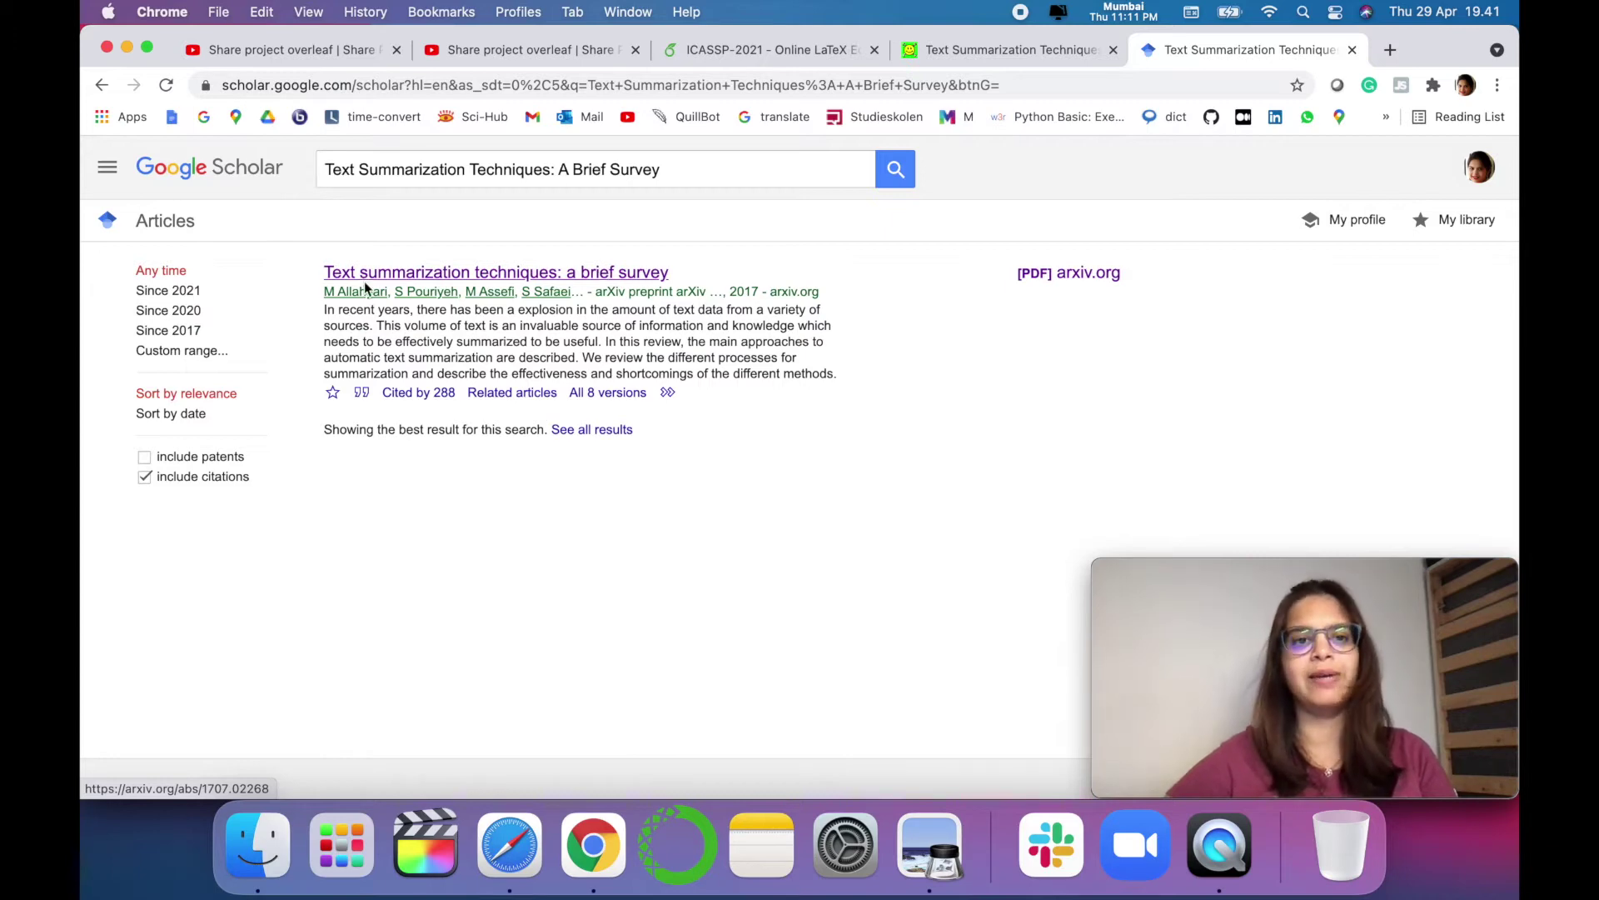
Copy the survey's BibTeX entry 'allahyari2017text' from Scholar's citation options.
{"action": "left_click", "coordinate": [363, 401]}
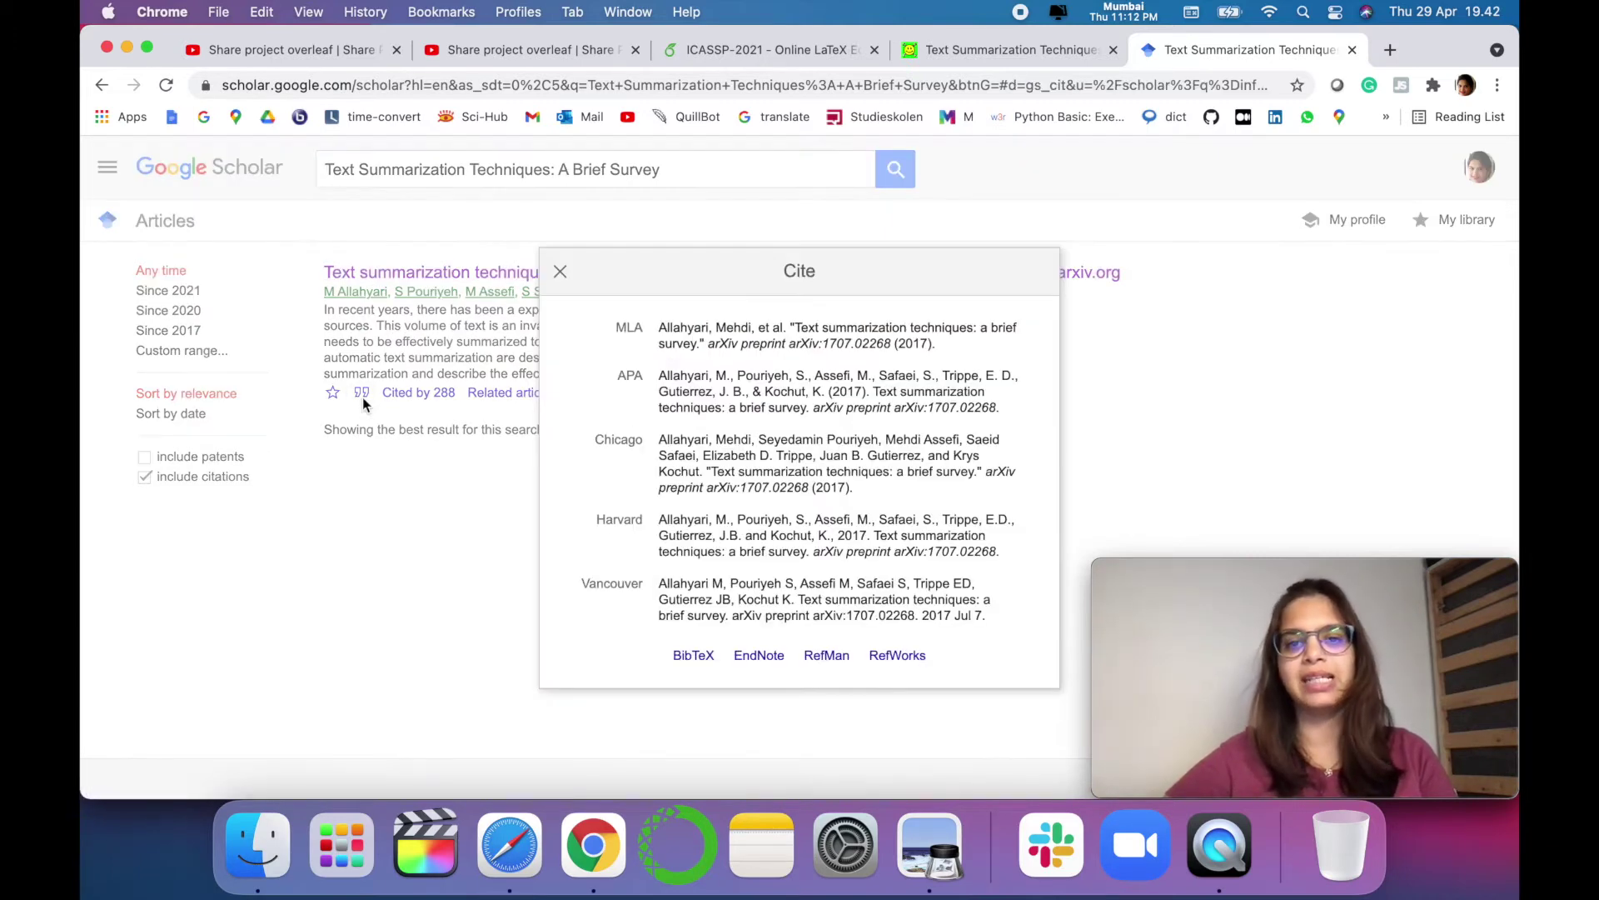
{"action": "left_click", "coordinate": [693, 658]}
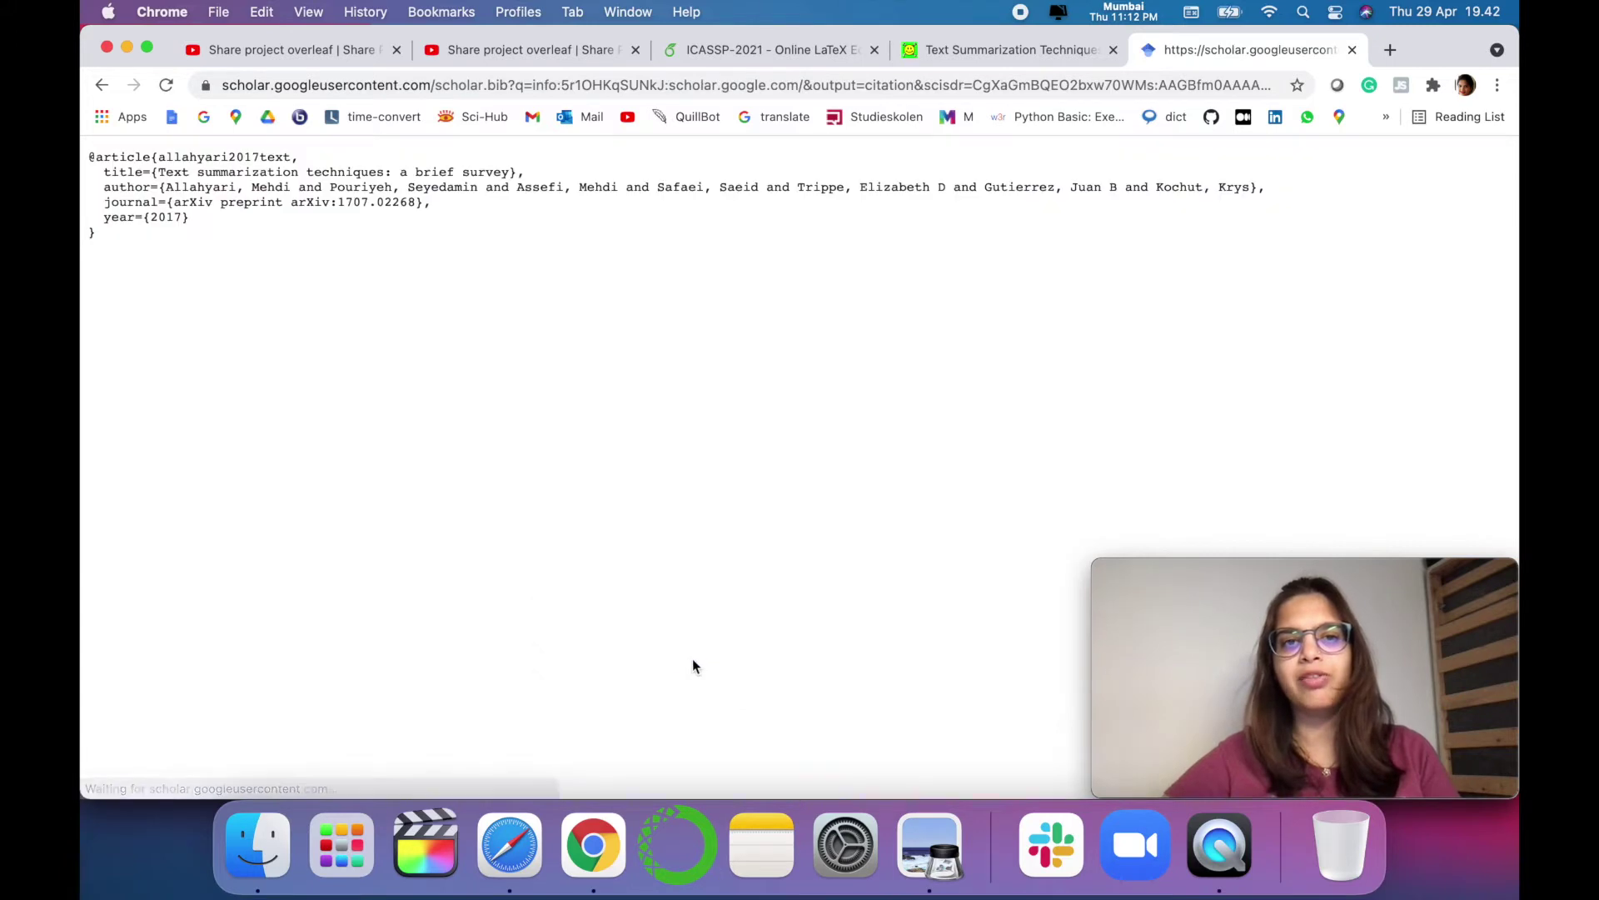
{"action": "left_click_drag", "start_coordinate": [106, 247], "coordinate": [83, 151]}
{"action": "key", "text": "super+c"}
Paste the allahyari2017text BibTeX entry at the end of refs.bib.
{"action": "left_click", "coordinate": [725, 50]}
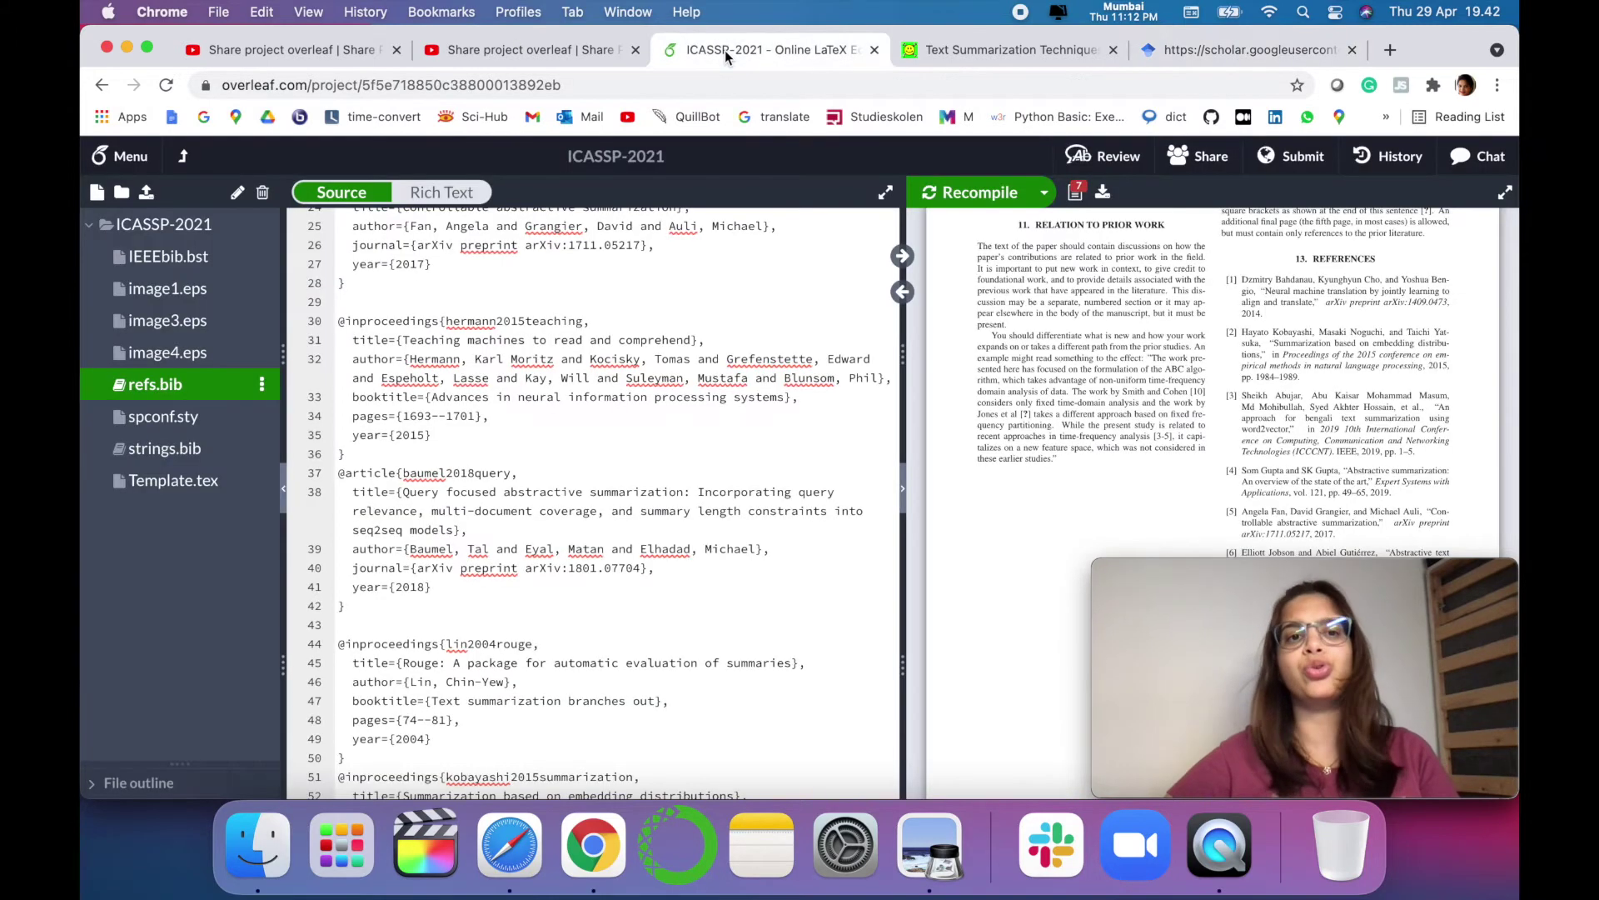
{"action": "key", "text": "super+Down"}
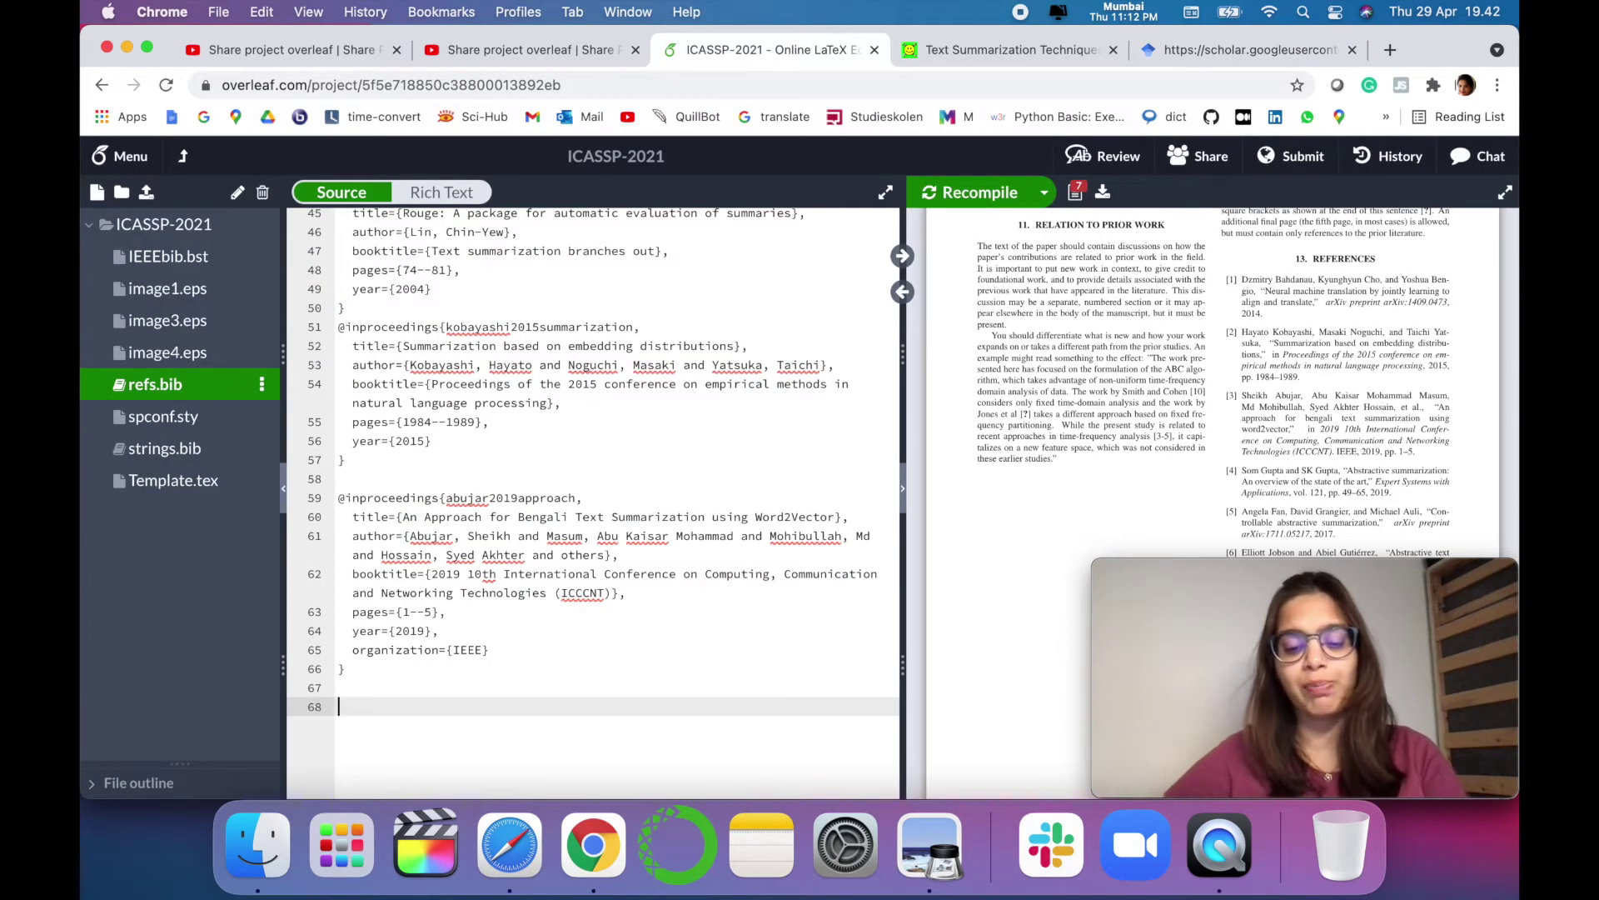
{"action": "key", "text": "super+v"}
{"action": "scroll", "coordinate": [506, 696], "scroll_direction": "down", "scroll_amount": 2}
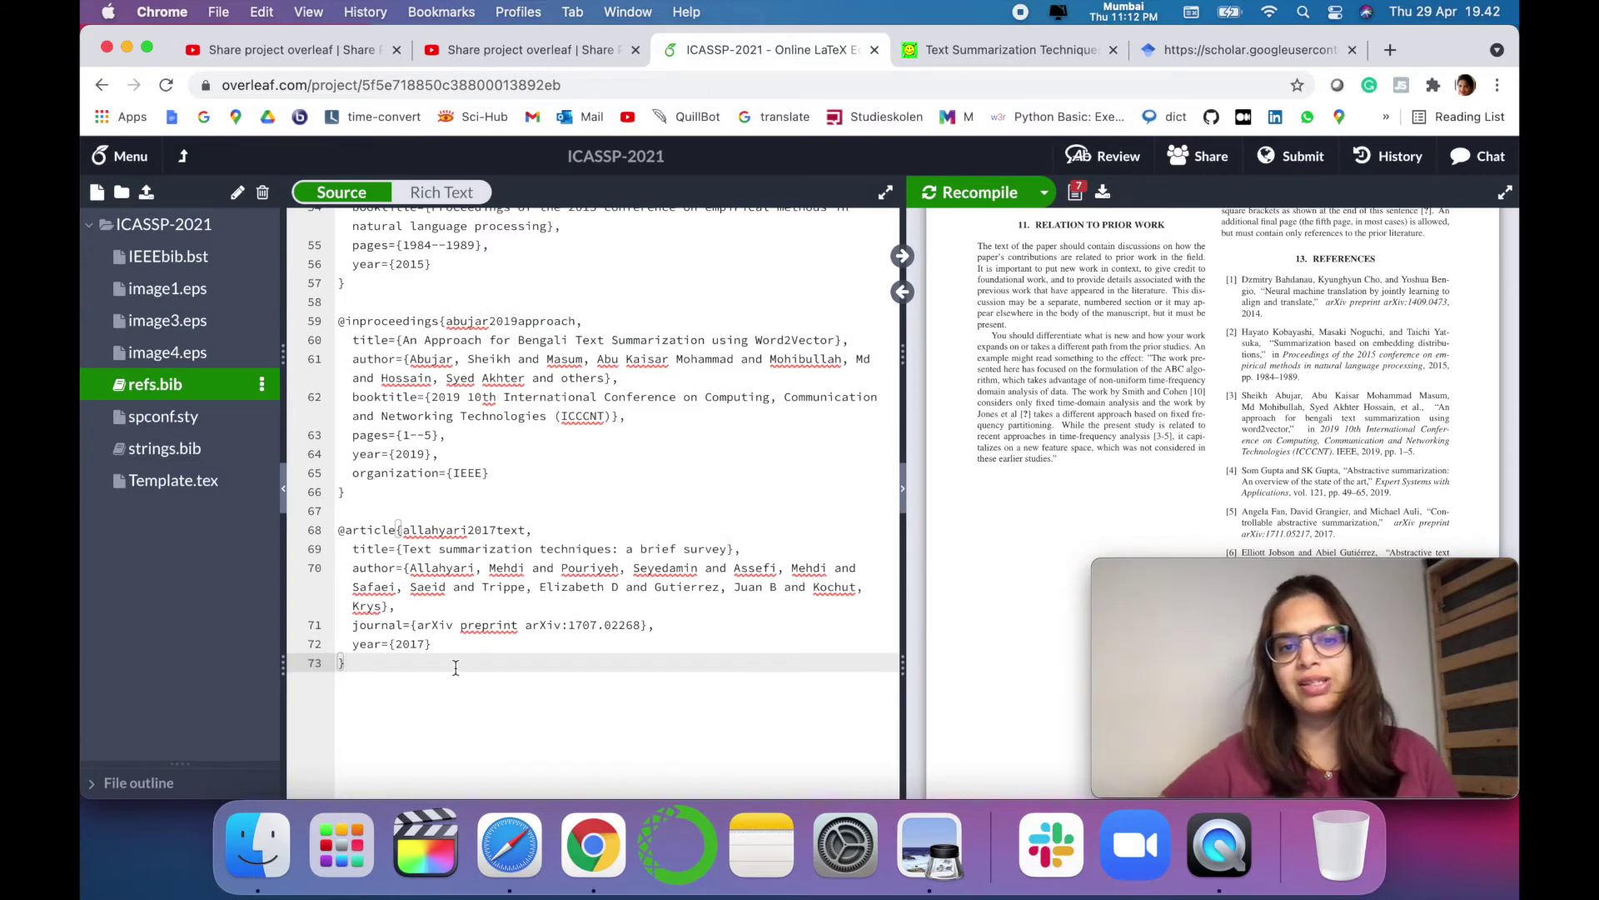
Change the entry's citation key to 'ref1' and recompile.
{"action": "double_click", "coordinate": [435, 529]}
{"action": "key", "text": "BackSpace"}
{"action": "type", "text": "ref"}
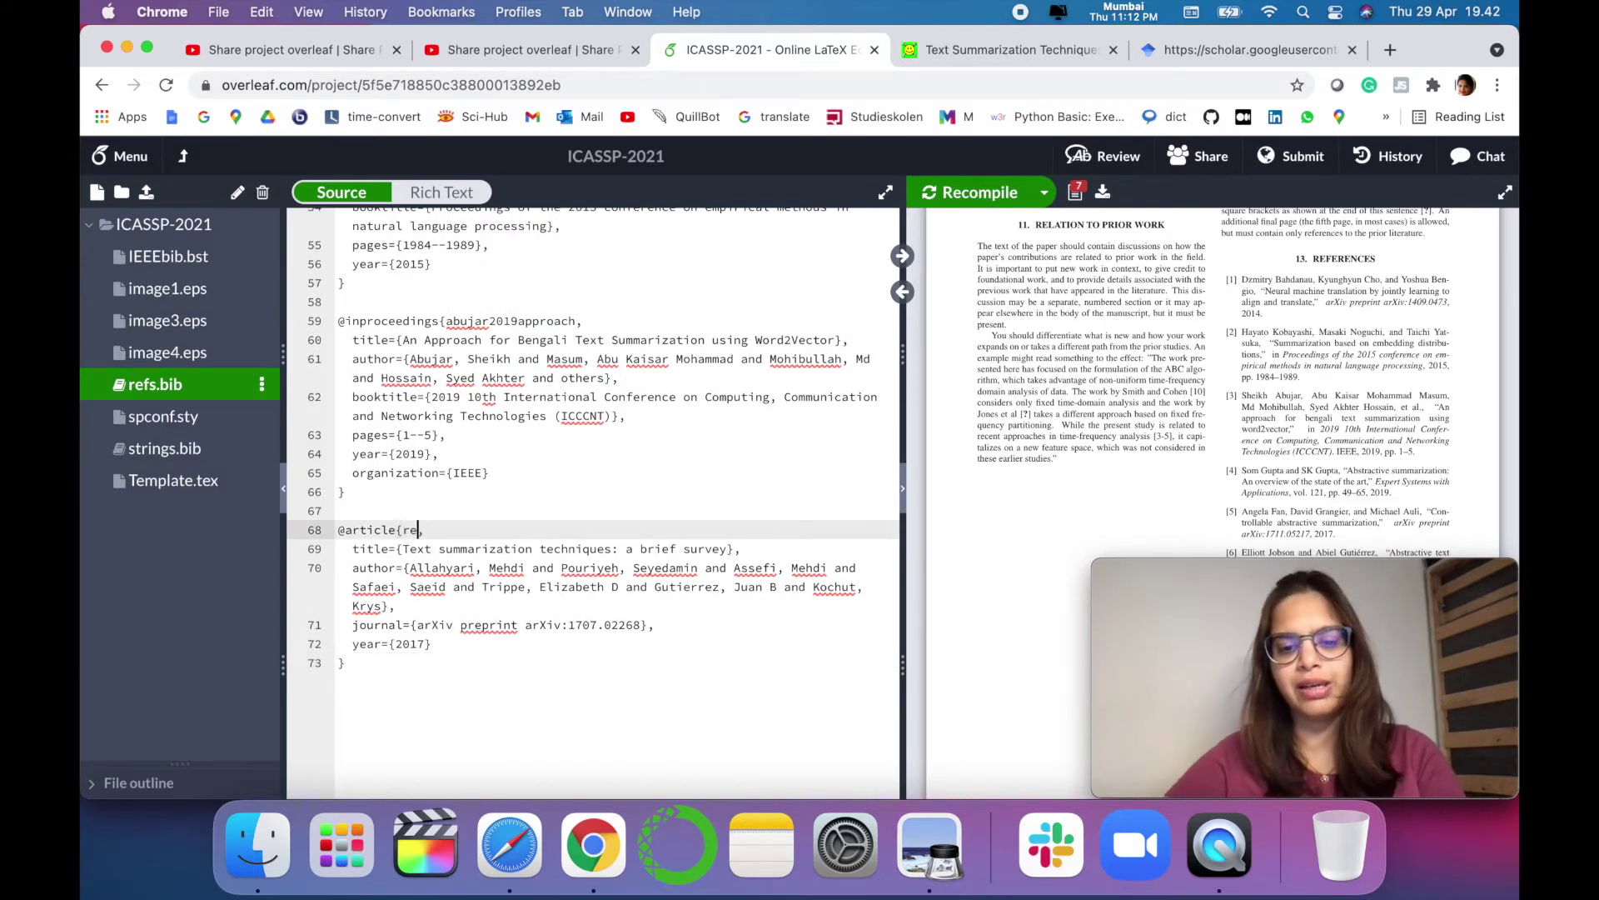
{"action": "type", "text": "1"}
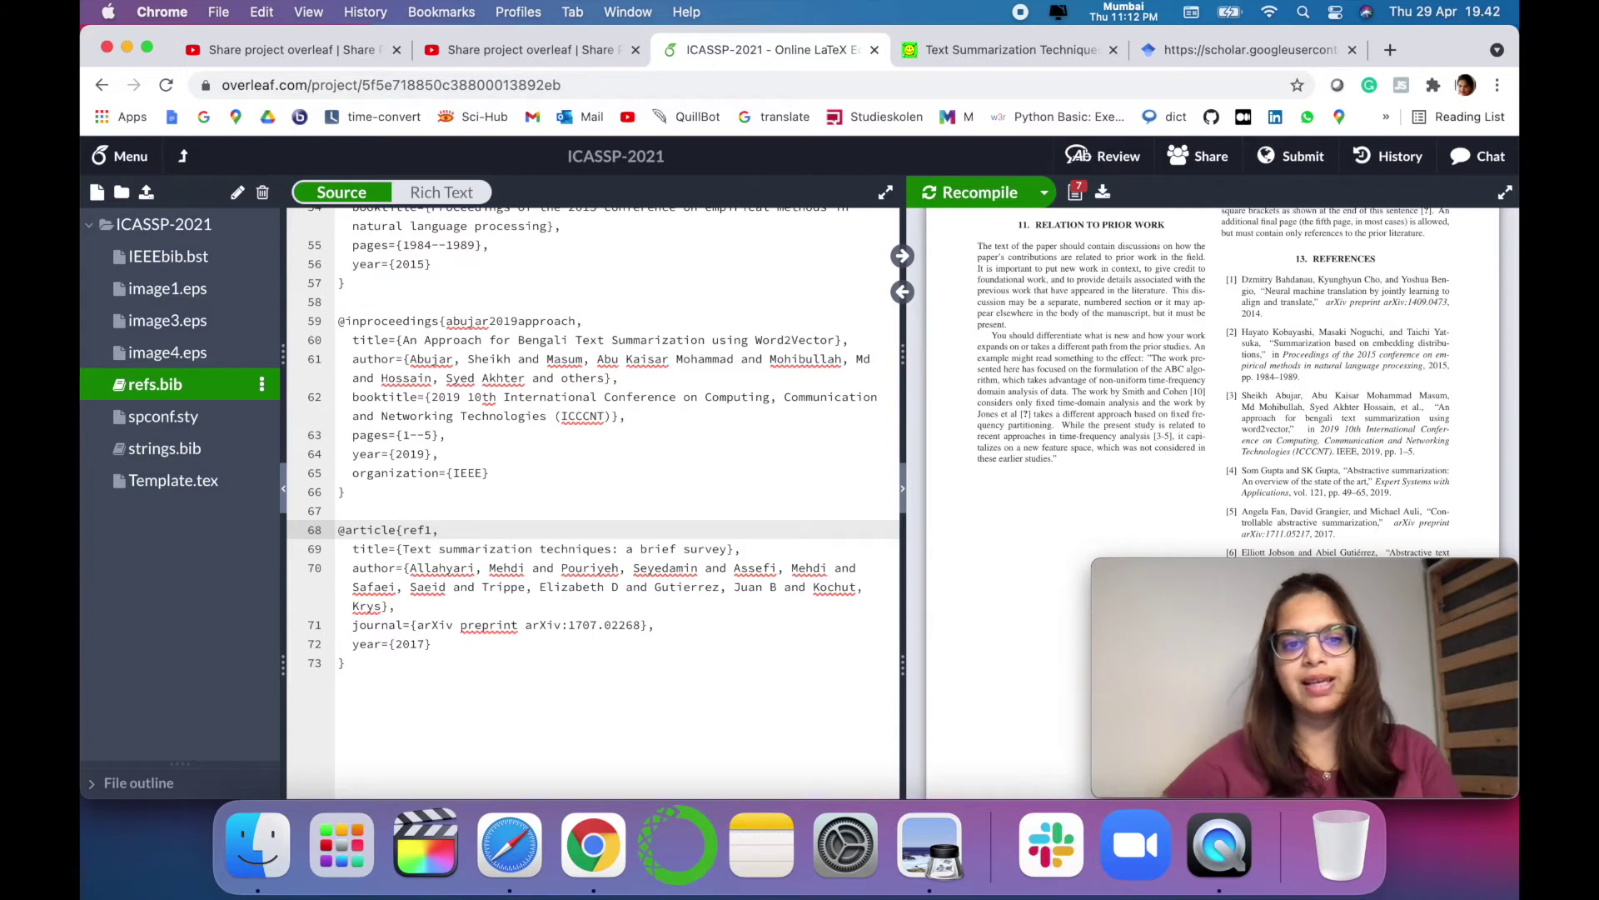
{"action": "left_click", "coordinate": [512, 626]}
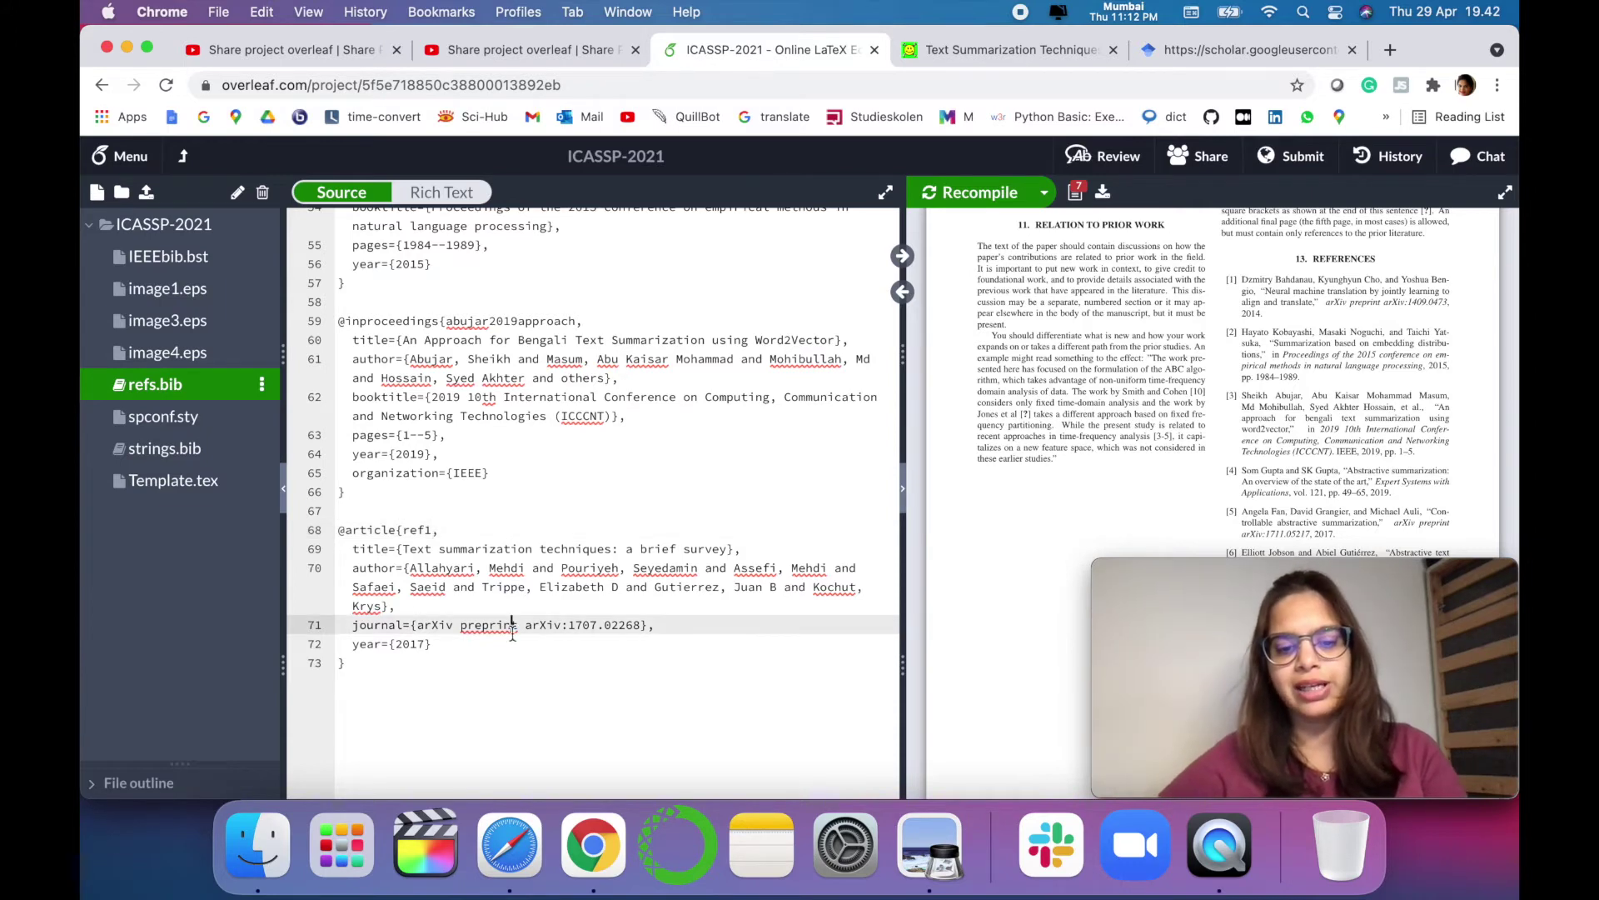
{"action": "key", "text": "super+s"}
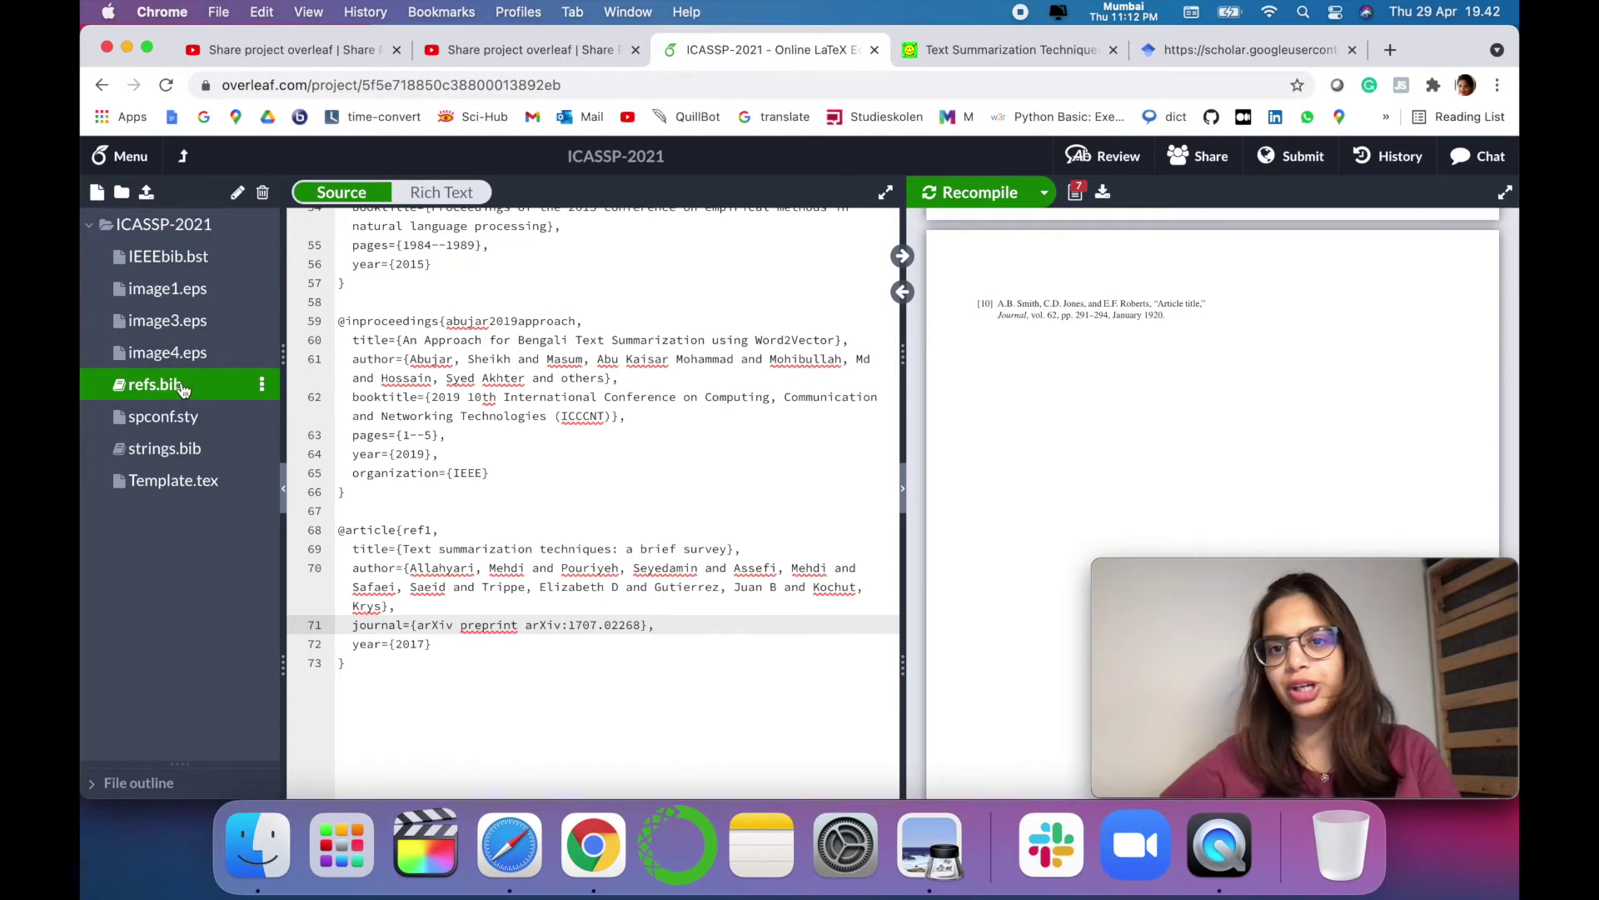
{"action": "key", "text": "super+Down"}
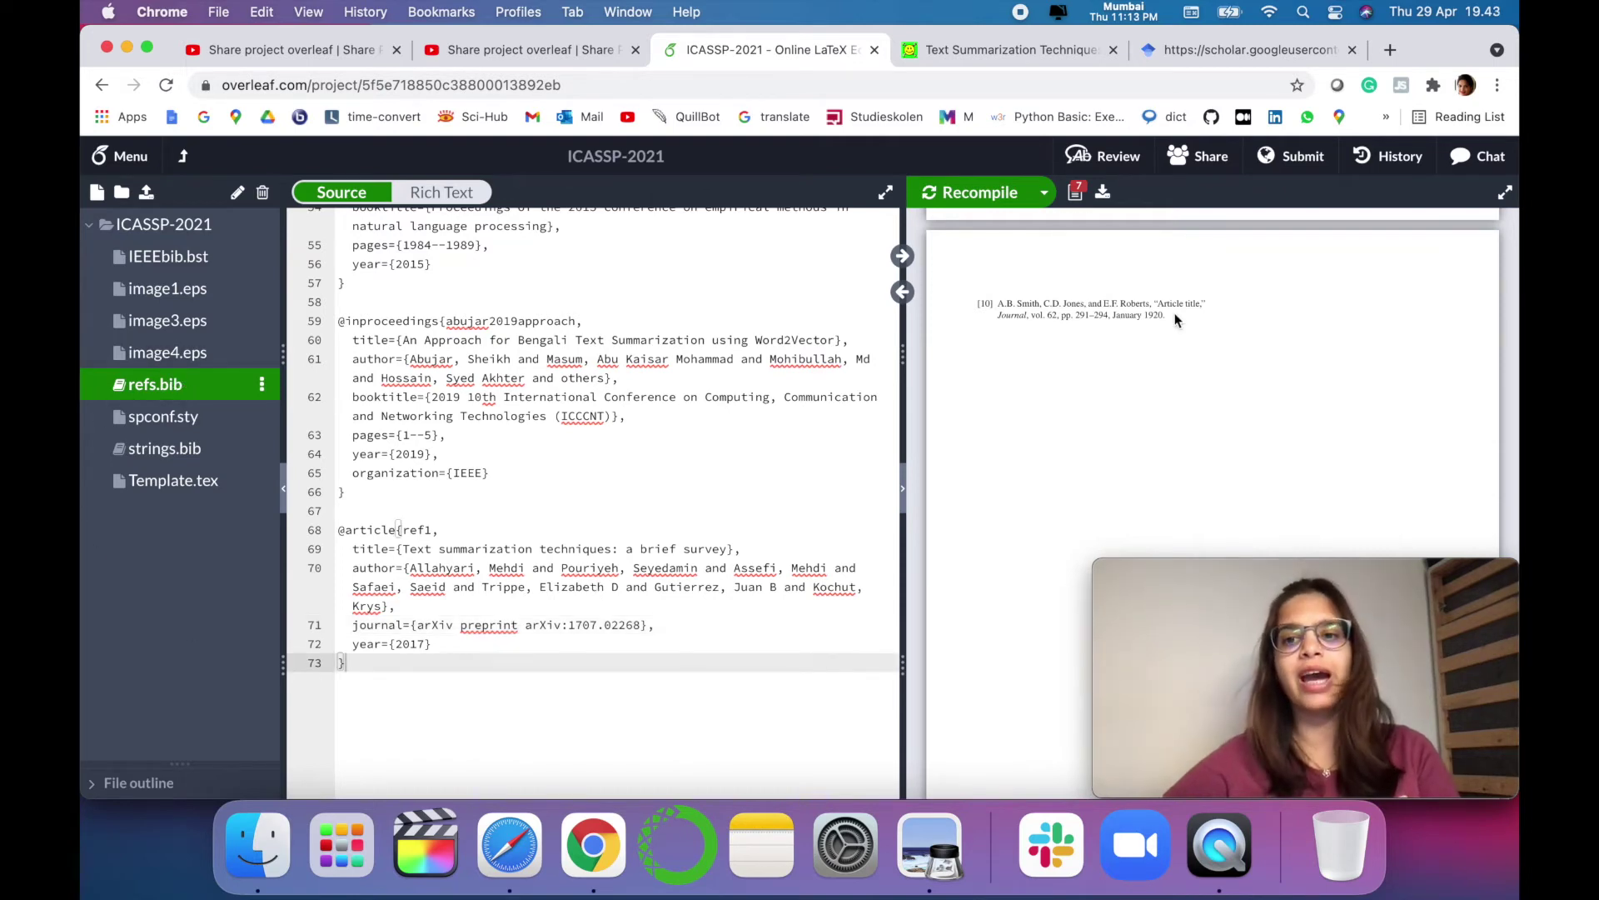
{"action": "left_click", "coordinate": [432, 532]}
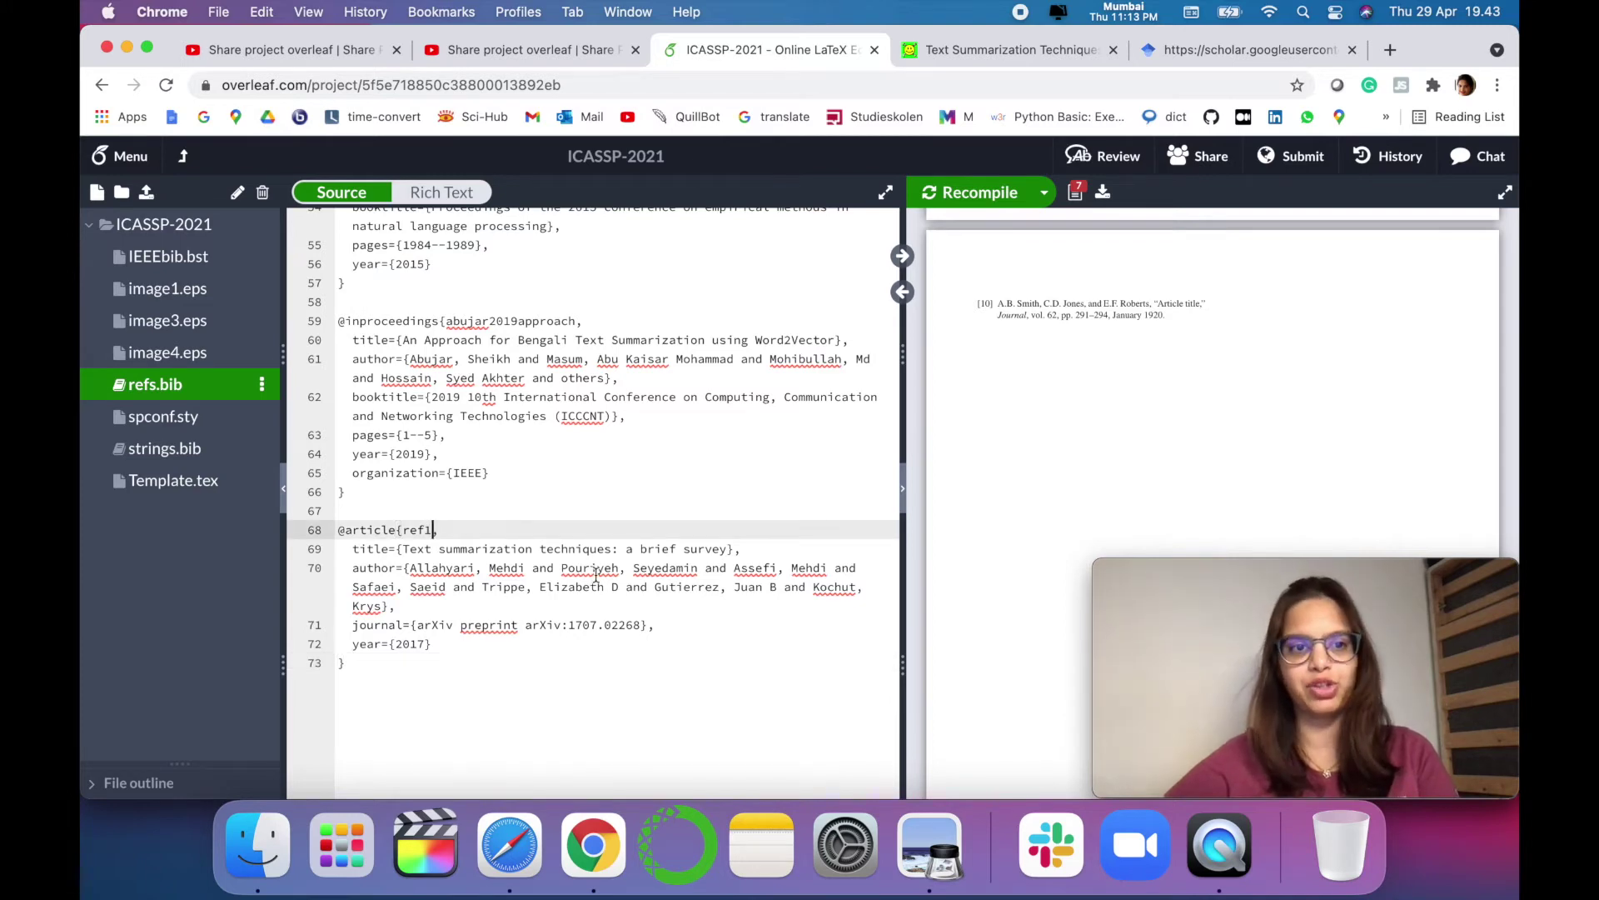
{"action": "left_click", "coordinate": [176, 495]}
In Template.tex, go to the Introduction and place the cursor after 'Glove' on line 61.
{"action": "scroll", "coordinate": [572, 546], "scroll_direction": "down", "scroll_amount": 1}
{"action": "scroll", "coordinate": [571, 545], "scroll_direction": "up", "scroll_amount": 5}
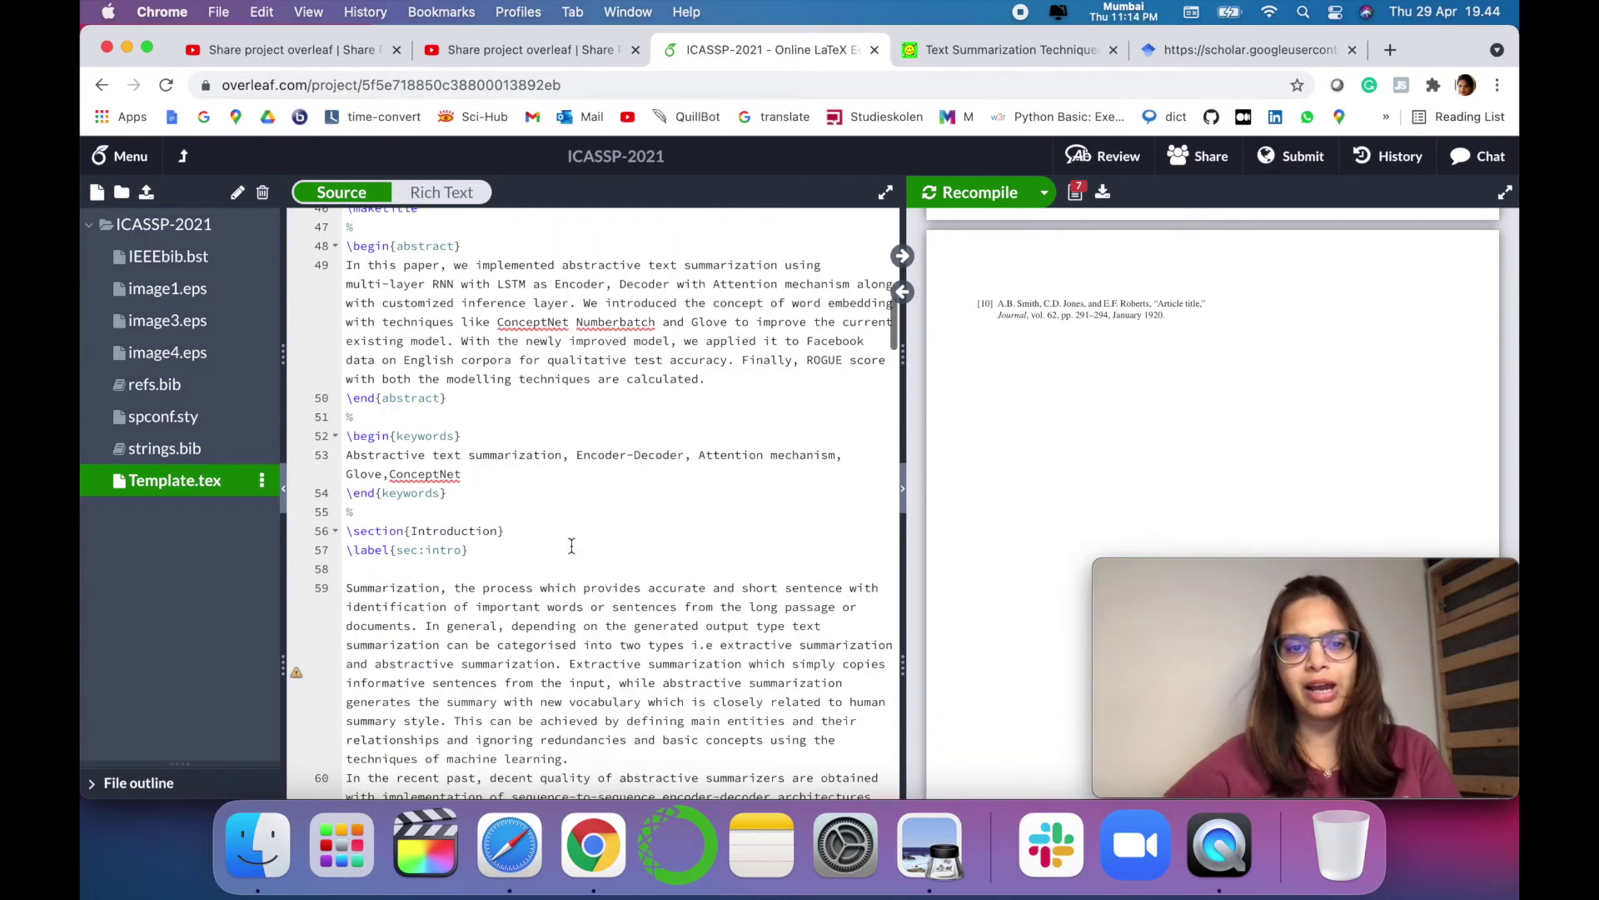
{"action": "scroll", "coordinate": [571, 545], "scroll_direction": "down", "scroll_amount": 6}
{"action": "scroll", "coordinate": [572, 546], "scroll_direction": "up", "scroll_amount": 2}
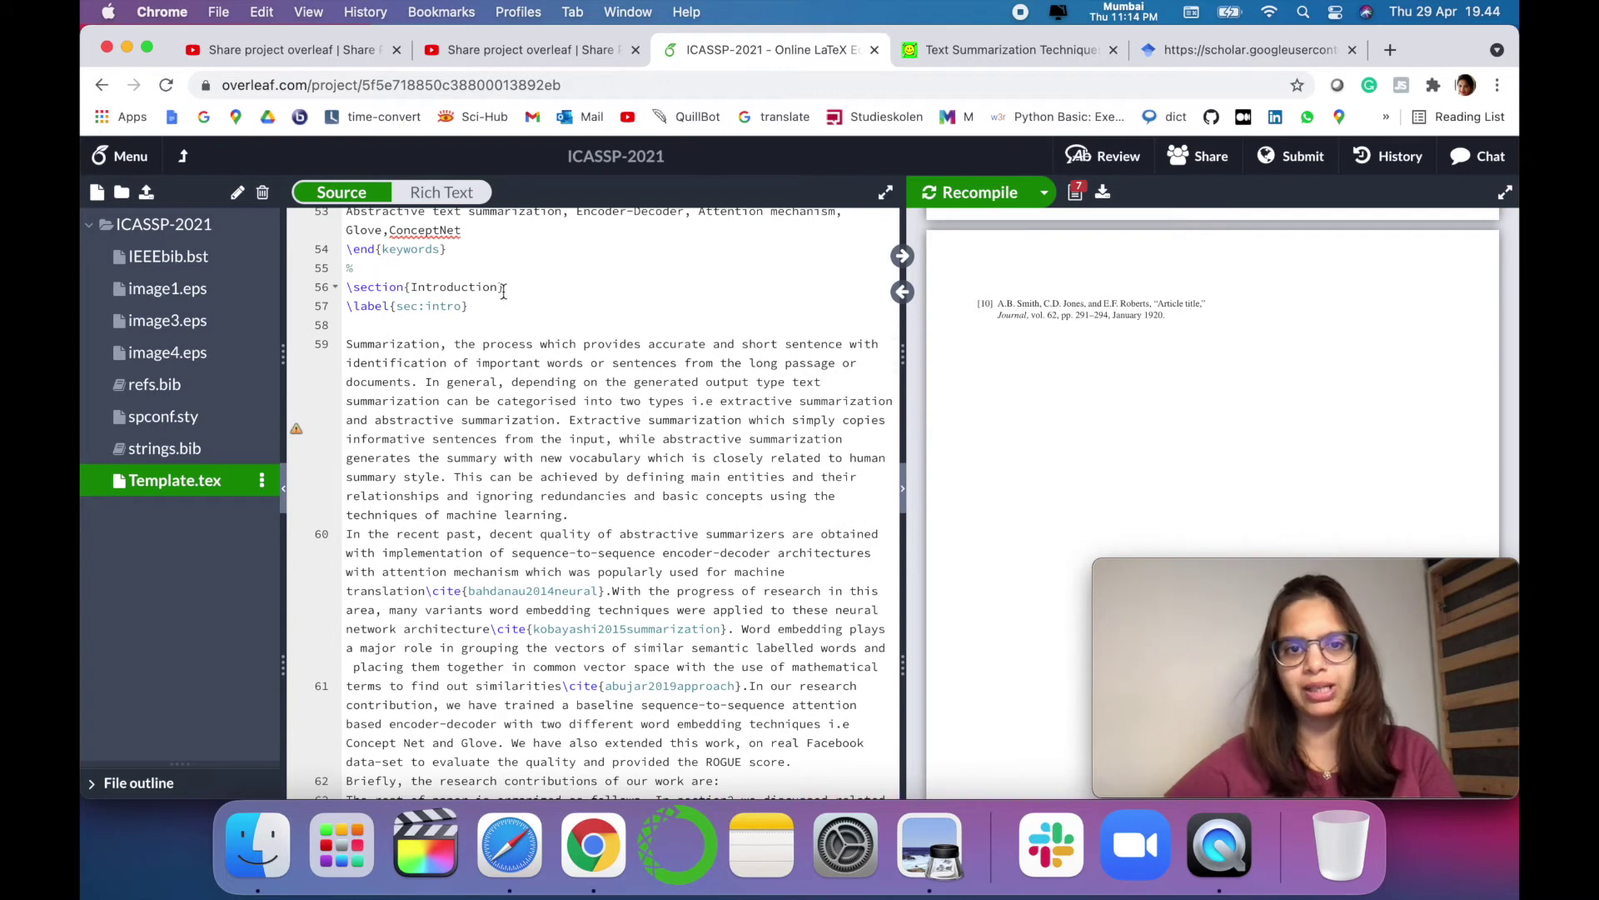
{"action": "left_click_drag", "start_coordinate": [499, 287], "coordinate": [350, 285]}
{"action": "scroll", "coordinate": [569, 551], "scroll_direction": "down", "scroll_amount": 5}
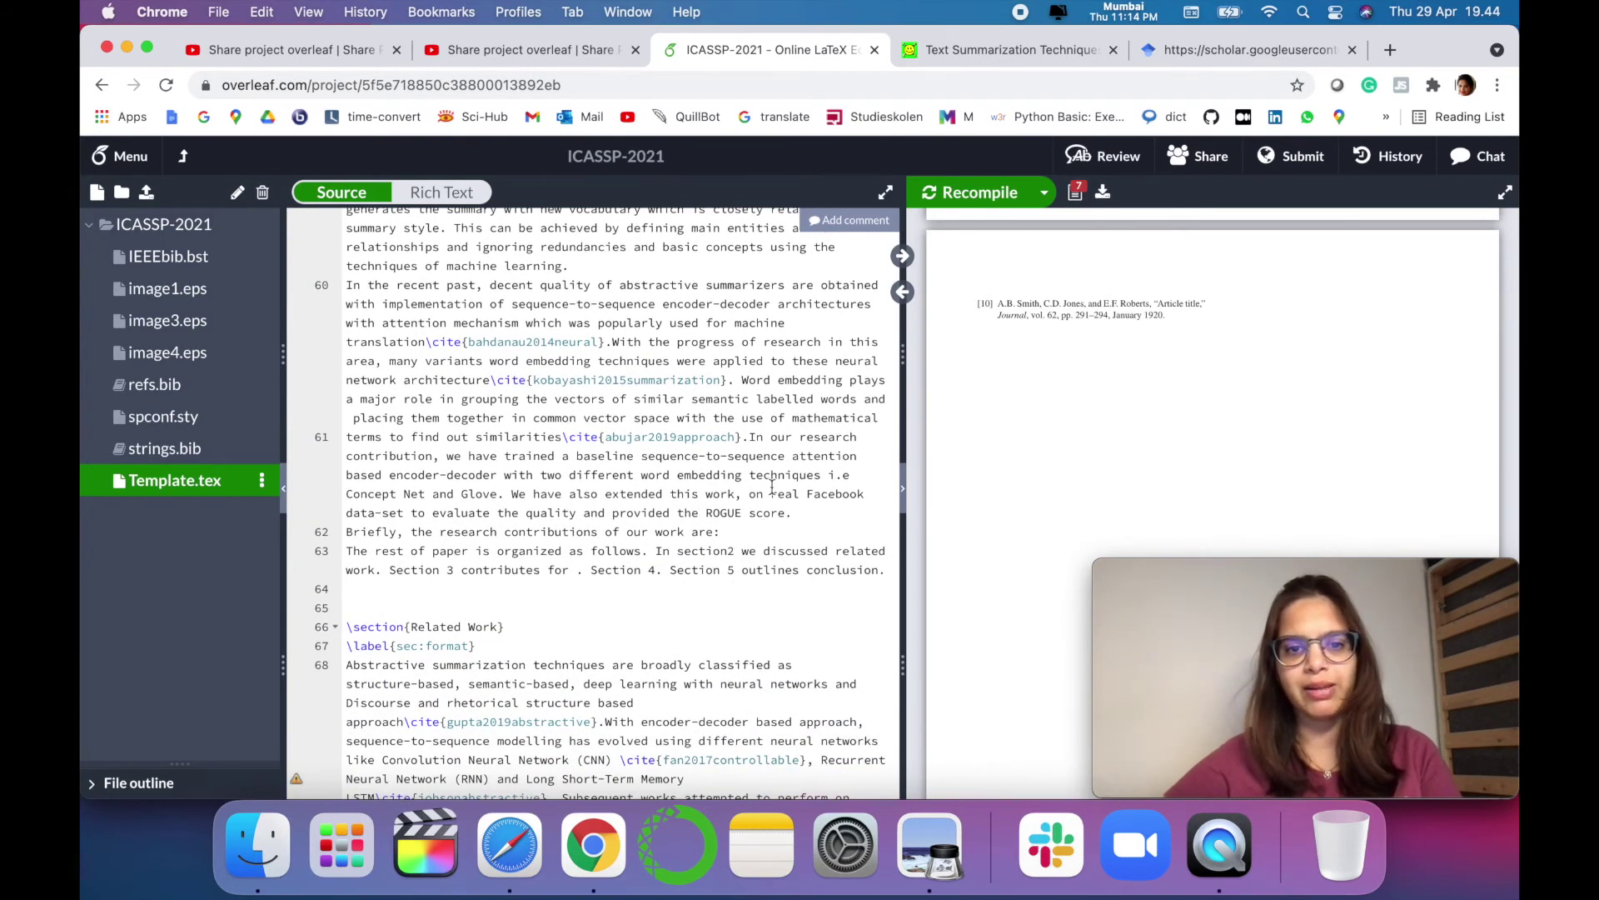
{"action": "left_click", "coordinate": [499, 493]}
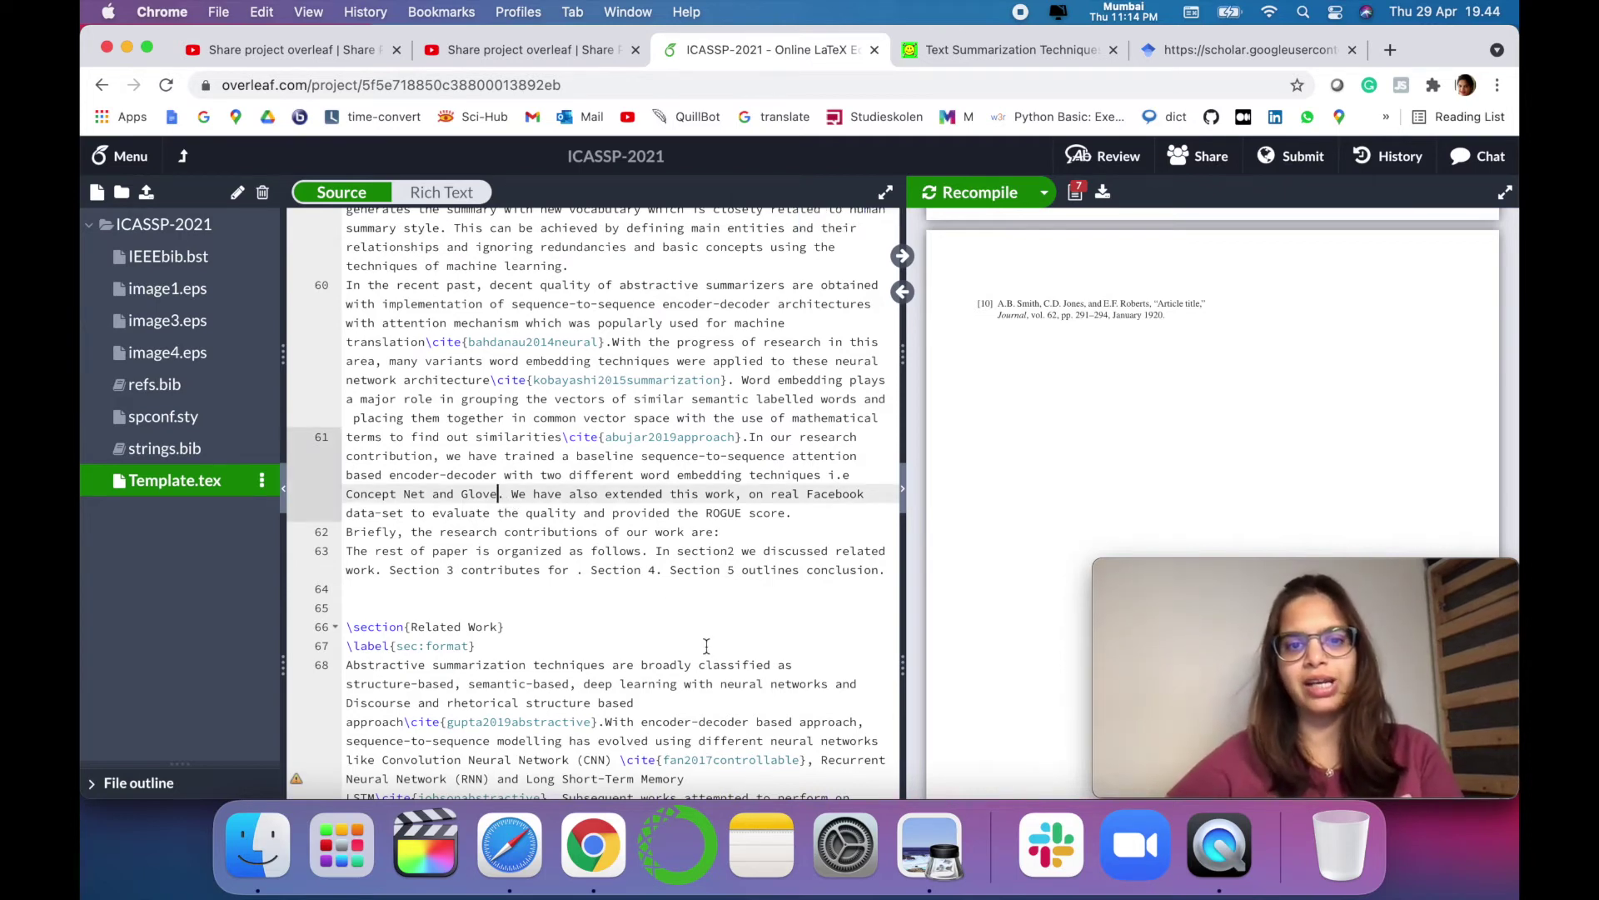
Insert \cite{ref1} after 'Concept Net and Glove' and recompile the PDF.
{"action": "type", "text": "\\c"}
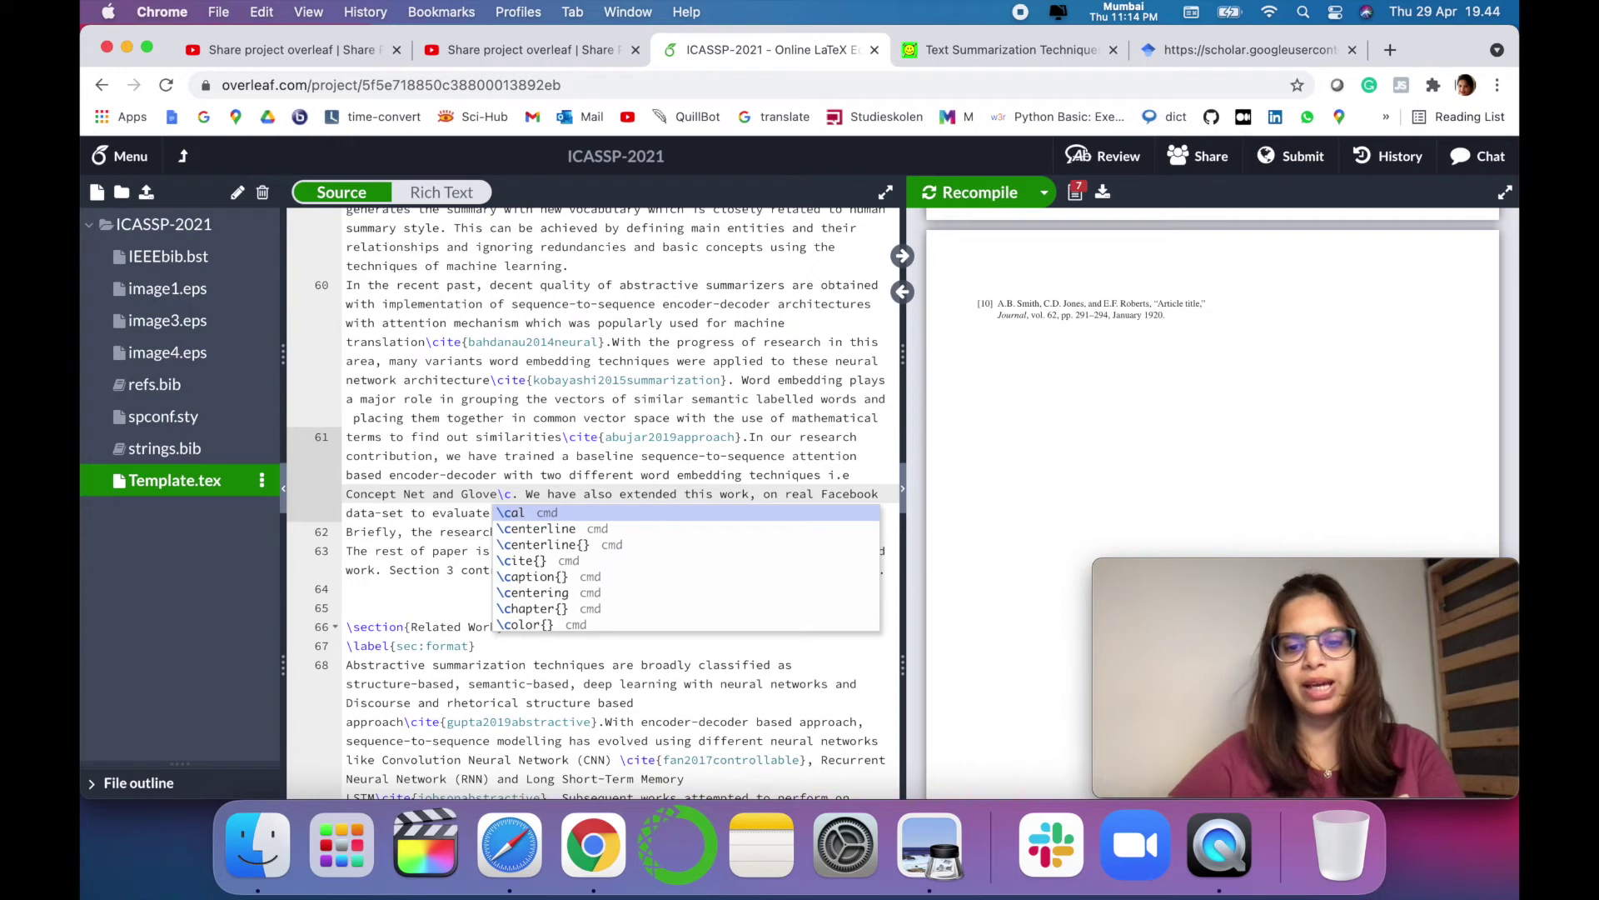
{"action": "type", "text": "ite"}
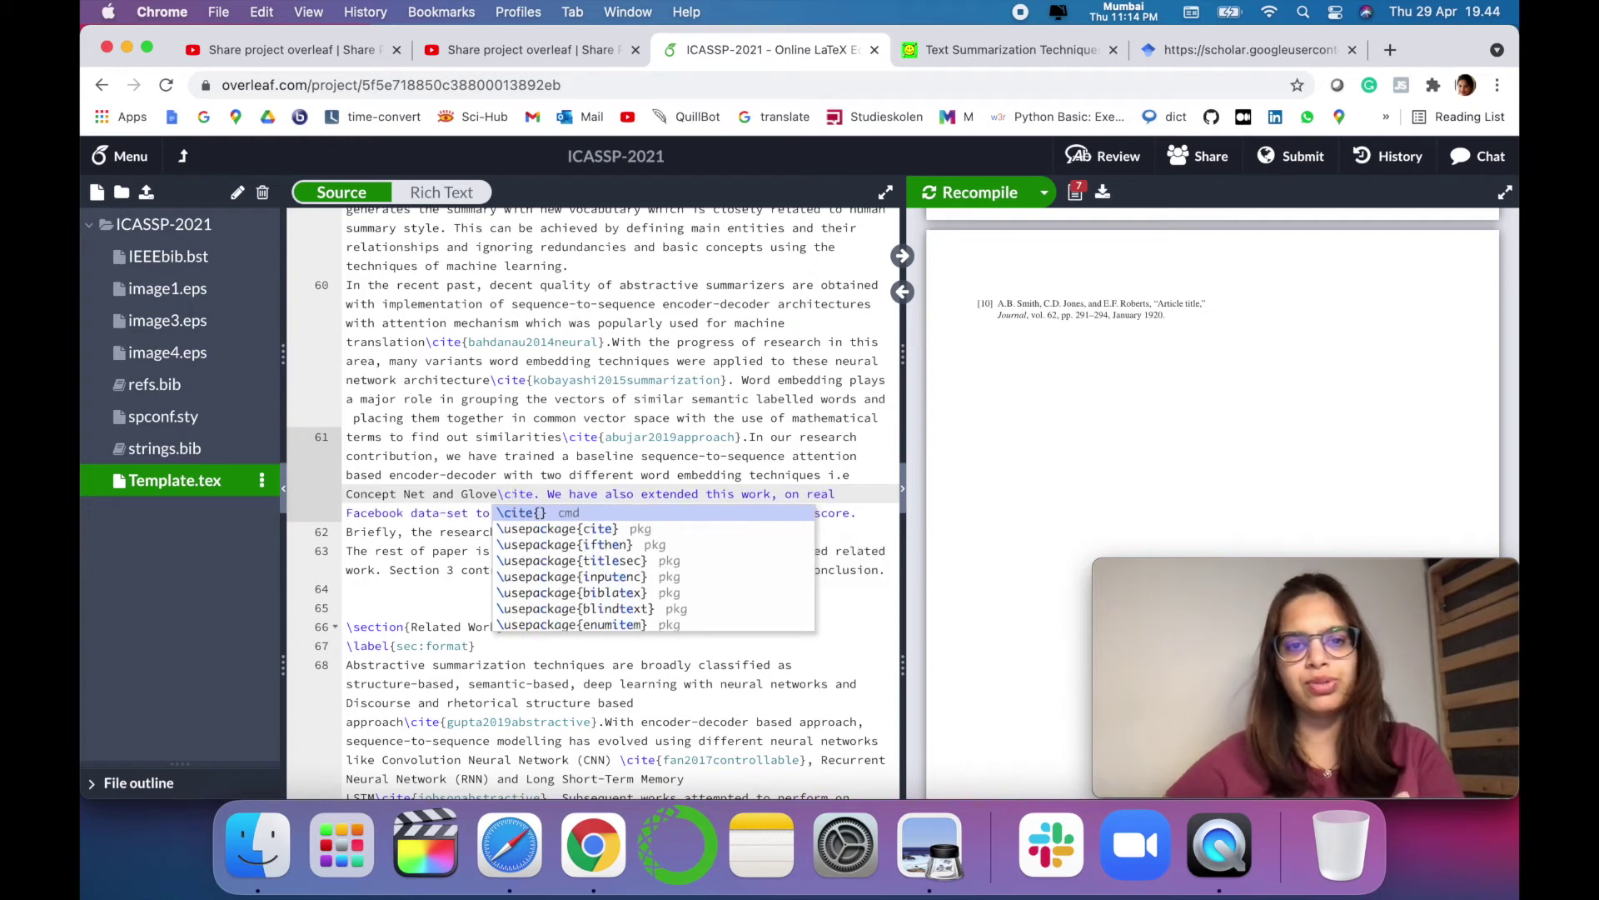
{"action": "key", "text": "Return"}
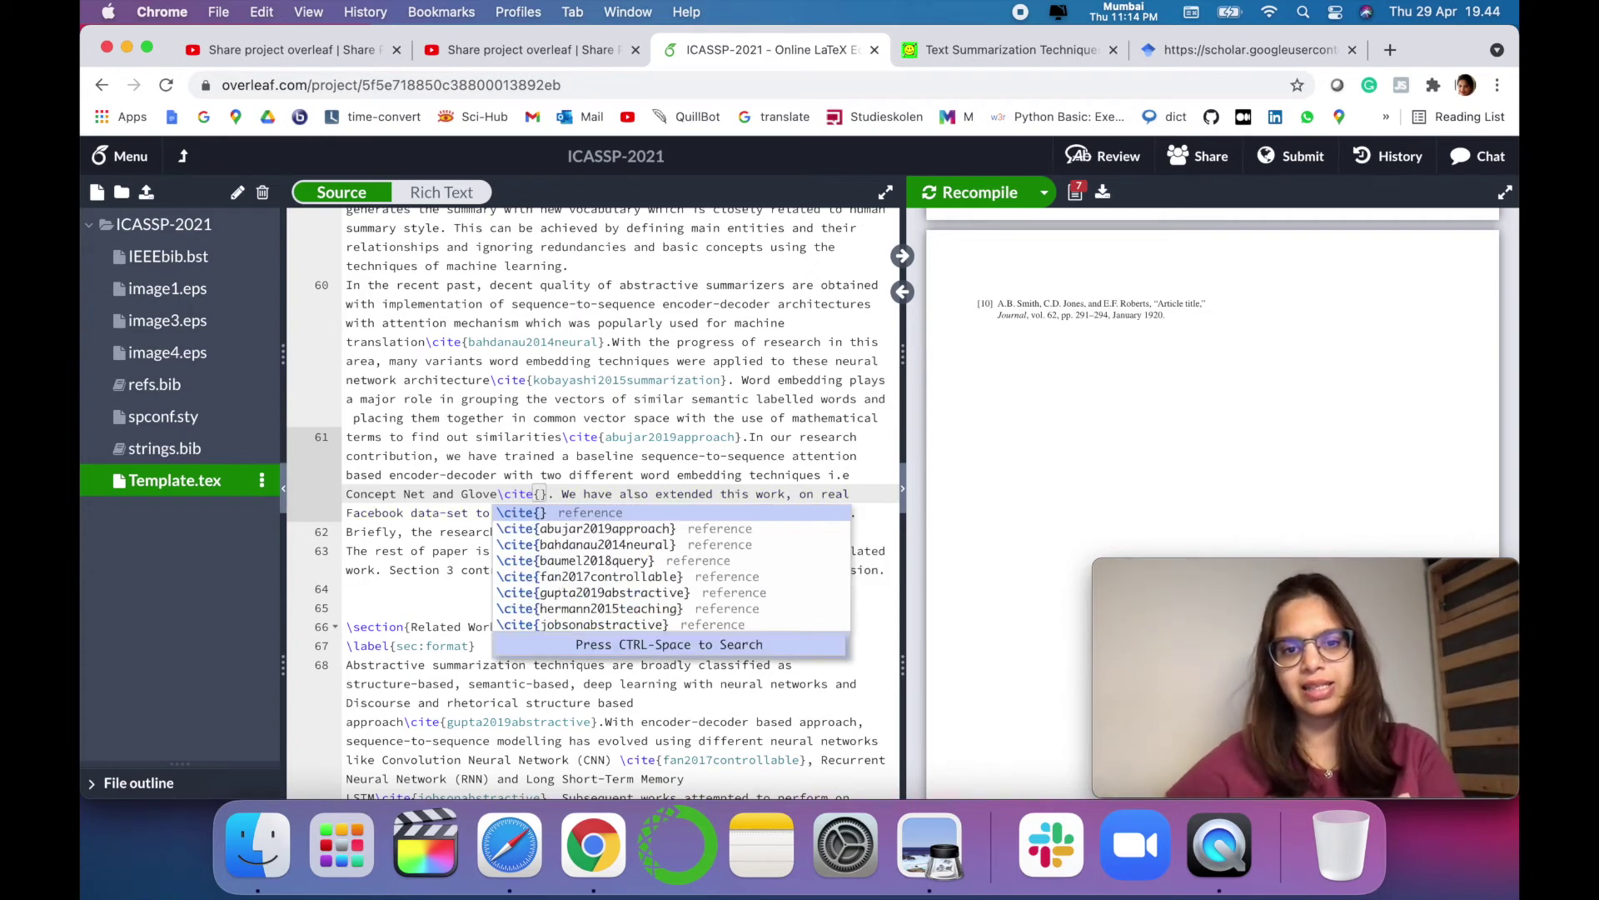
{"action": "type", "text": "re"}
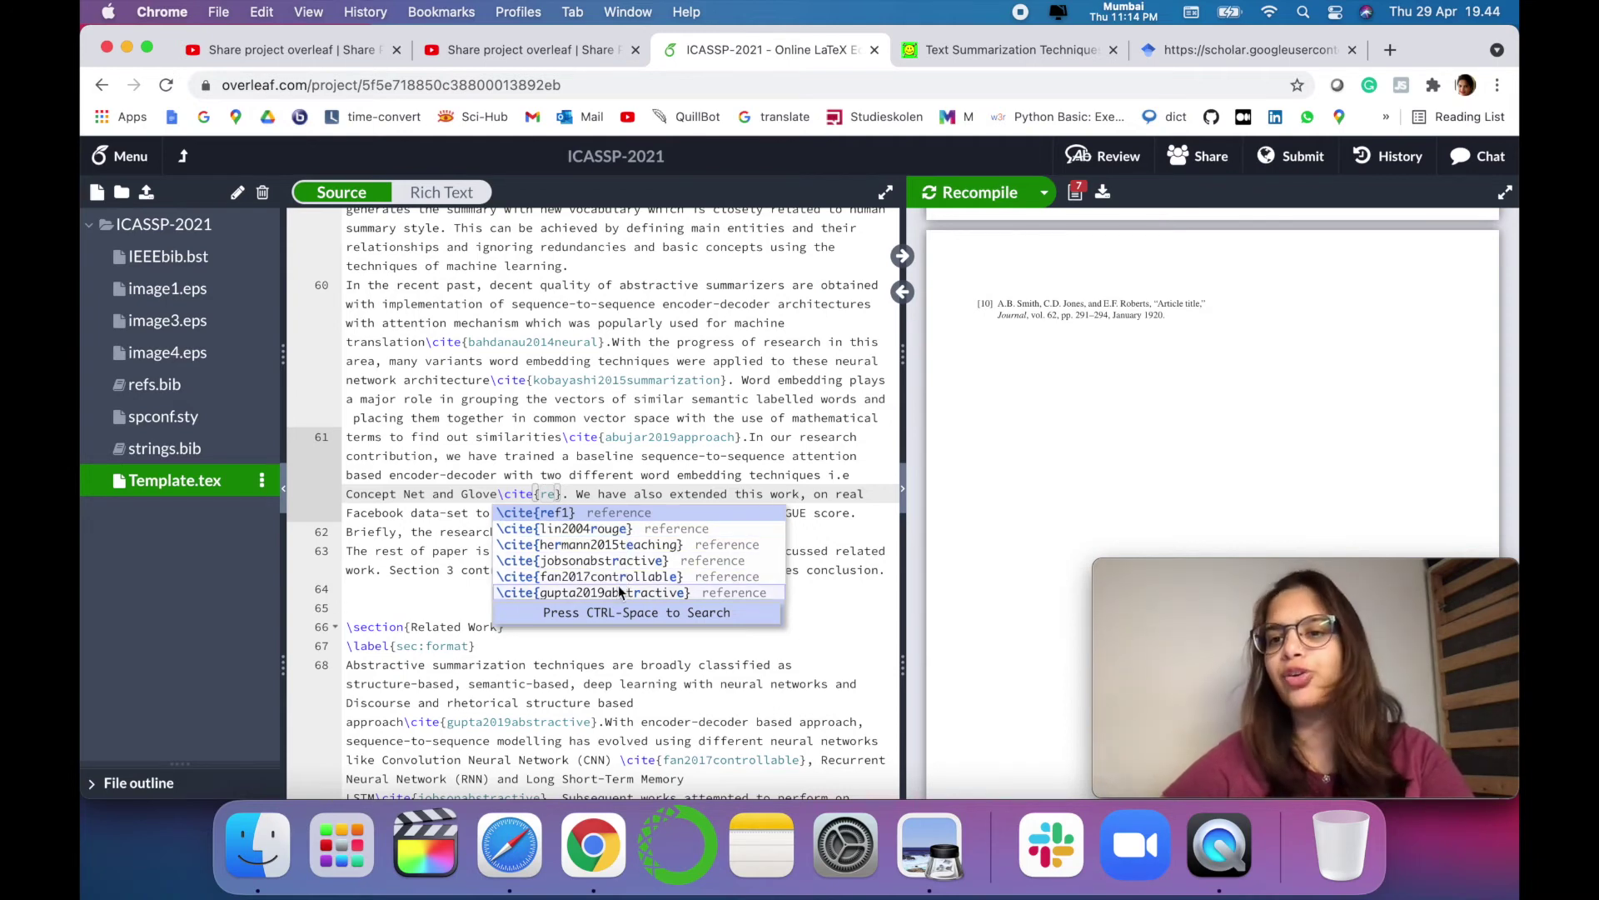
{"action": "left_click", "coordinate": [565, 514]}
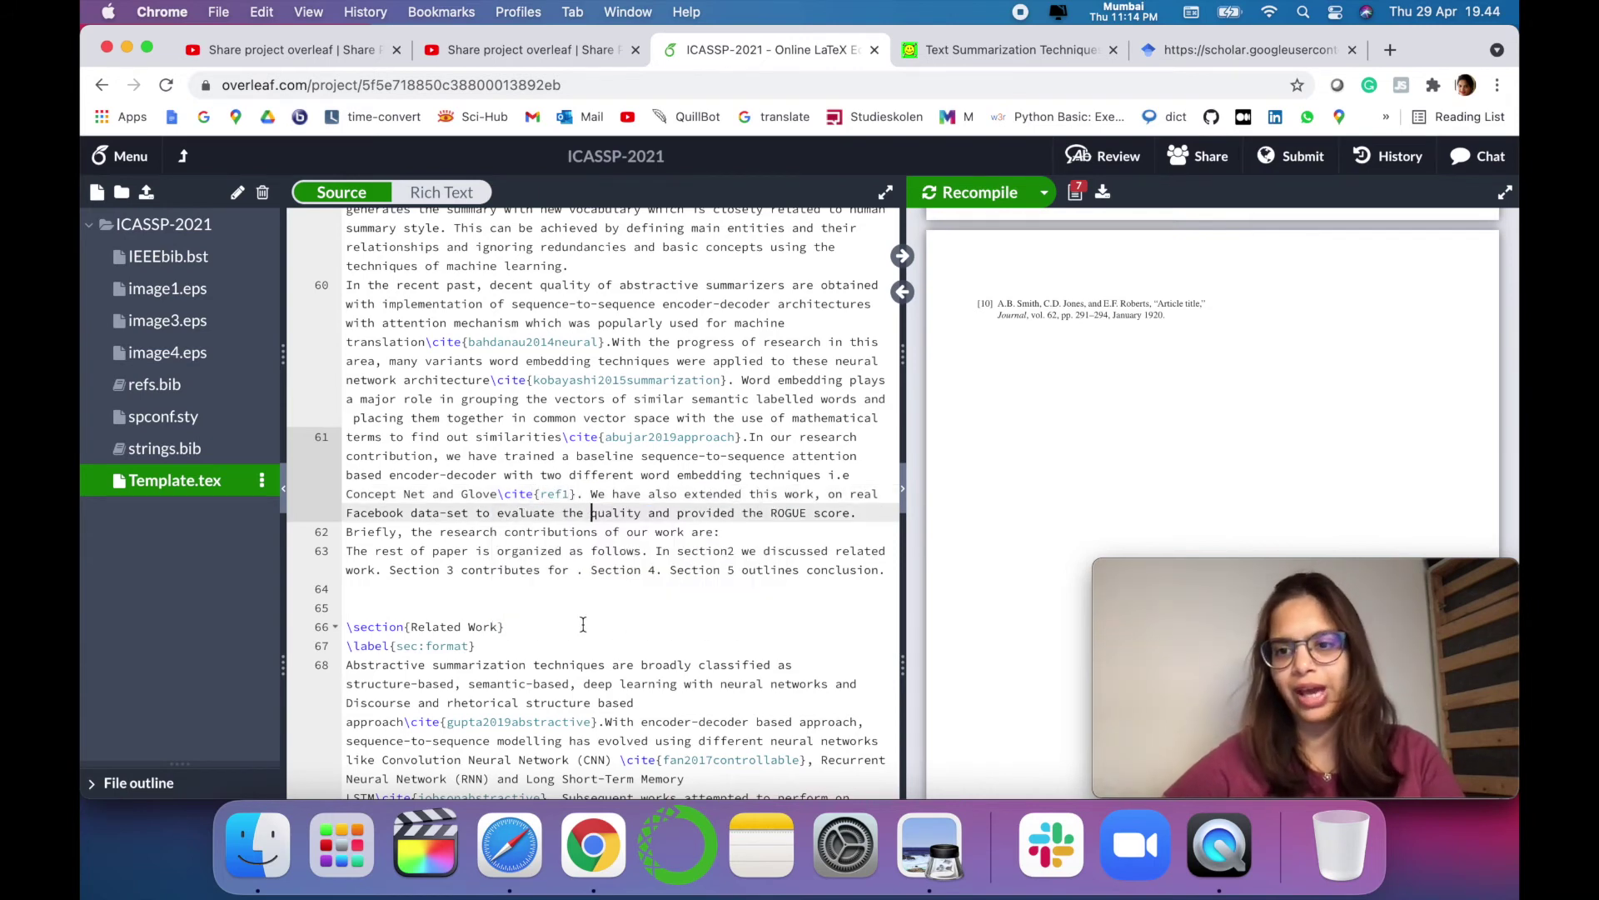
{"action": "left_click", "coordinate": [970, 193]}
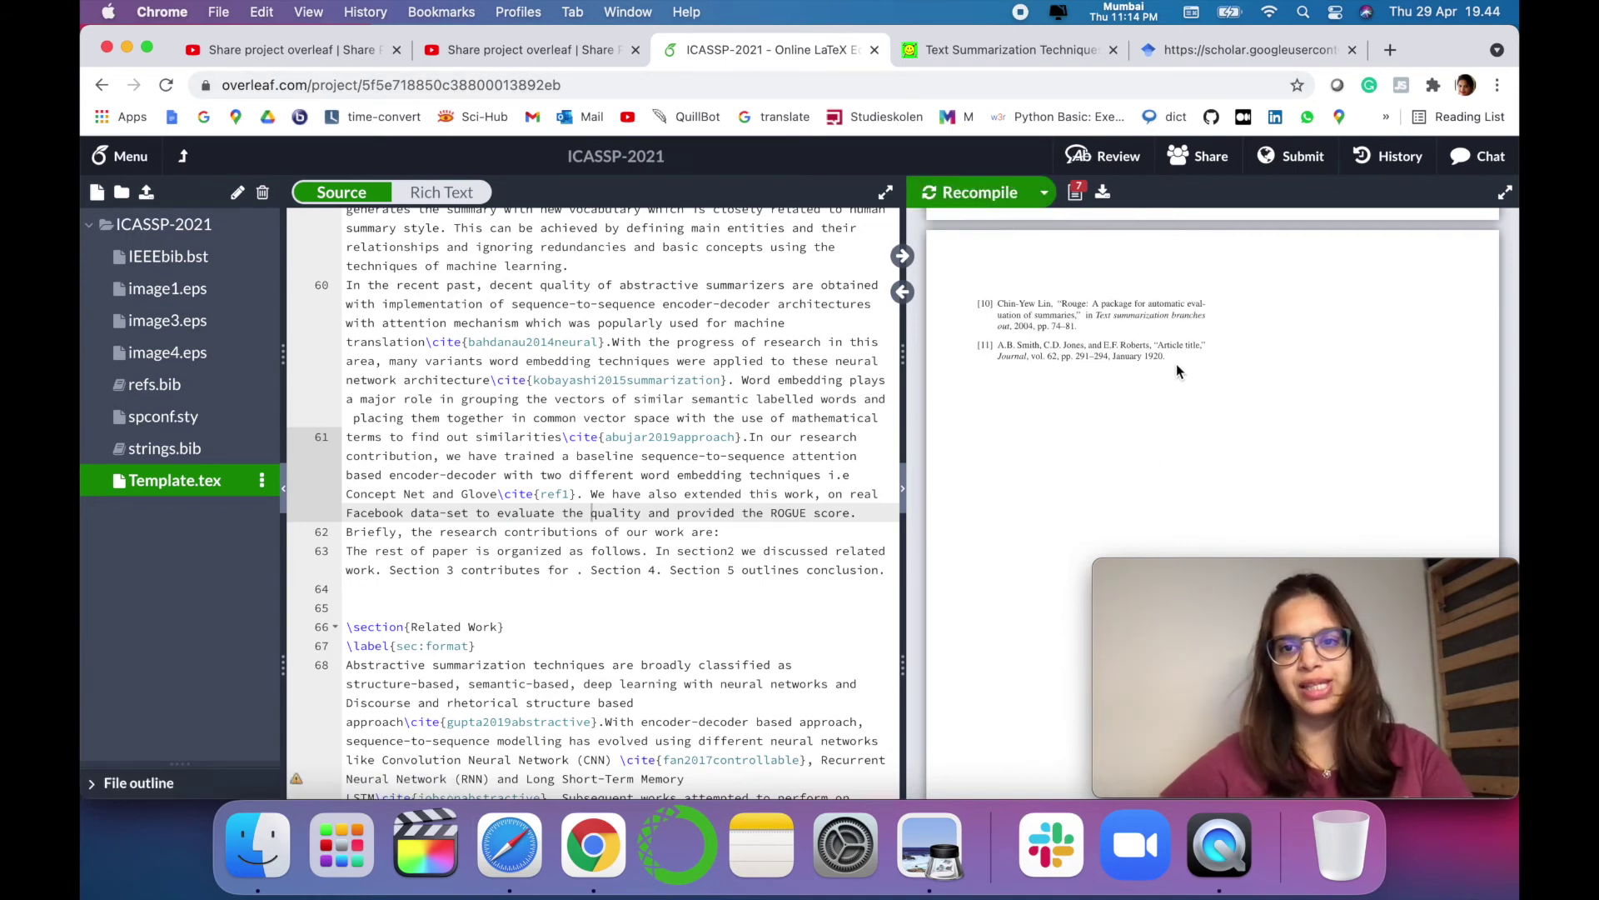